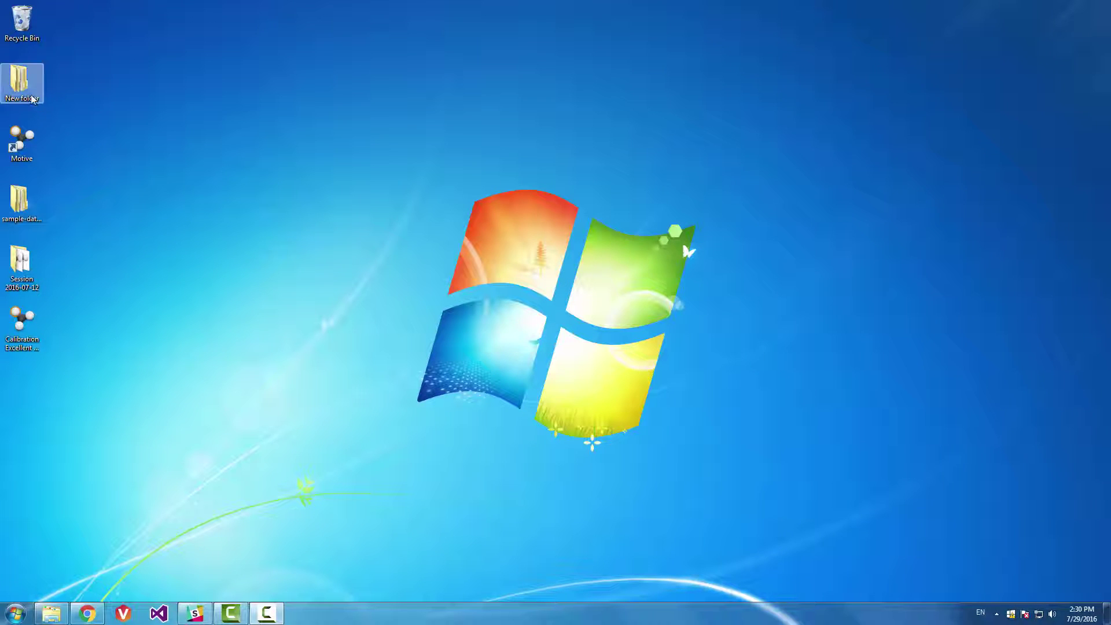
Step: Open the Rigid Body intro take from the sample-data-1.1 folder, under Sample Data 1.3, For Tutorial Videos, Samples
left_click(19, 203)
double_click(19, 202)
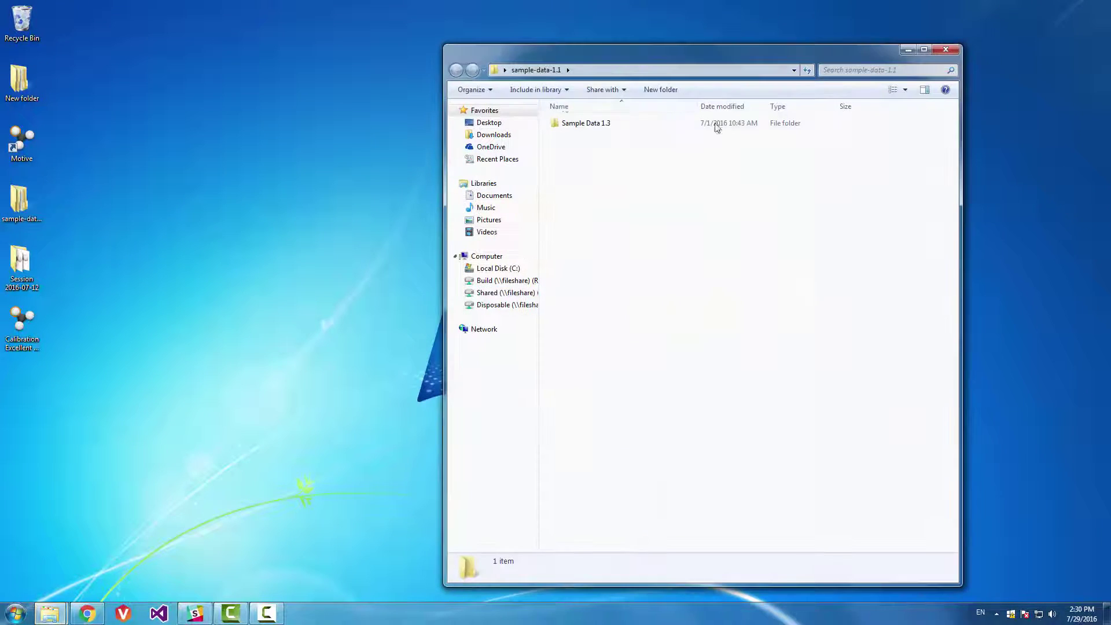
double_click(601, 121)
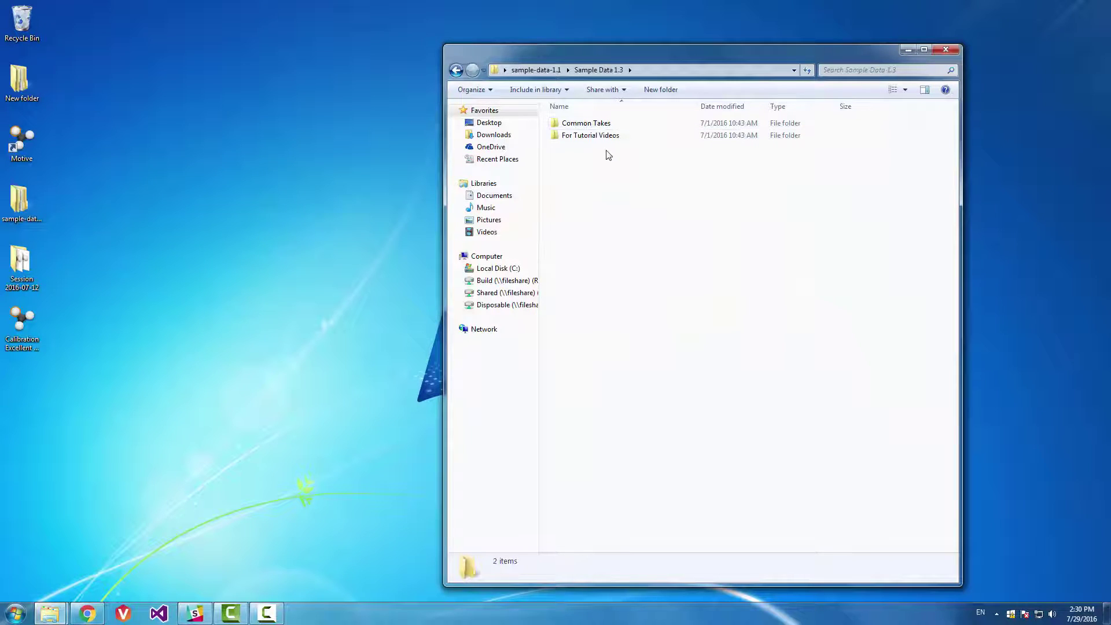
double_click(605, 138)
left_click(598, 126)
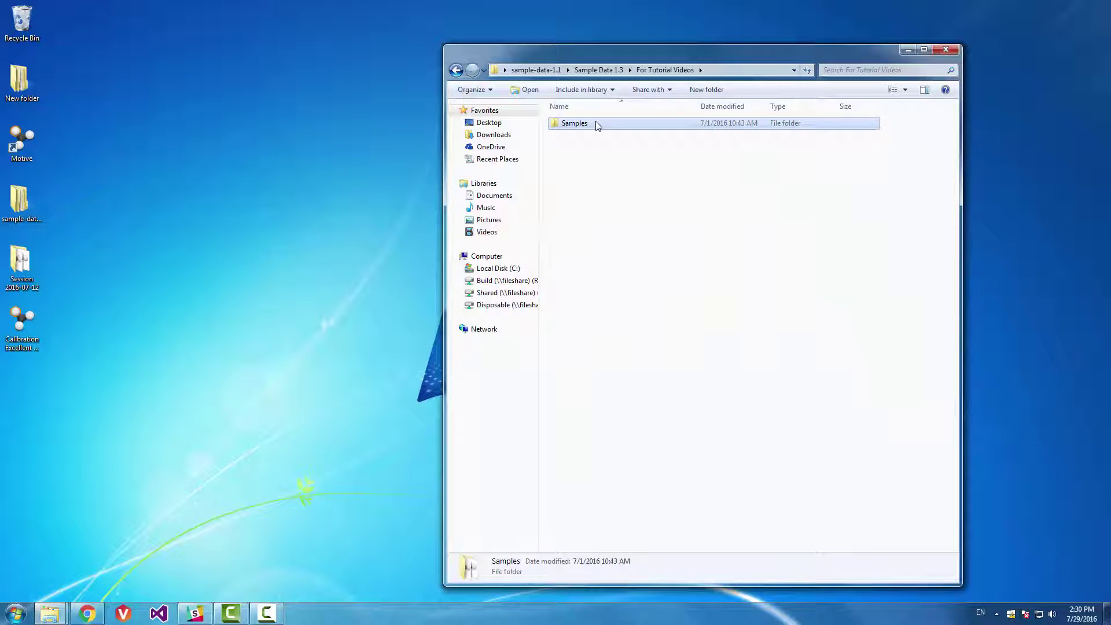
double_click(596, 122)
double_click(599, 150)
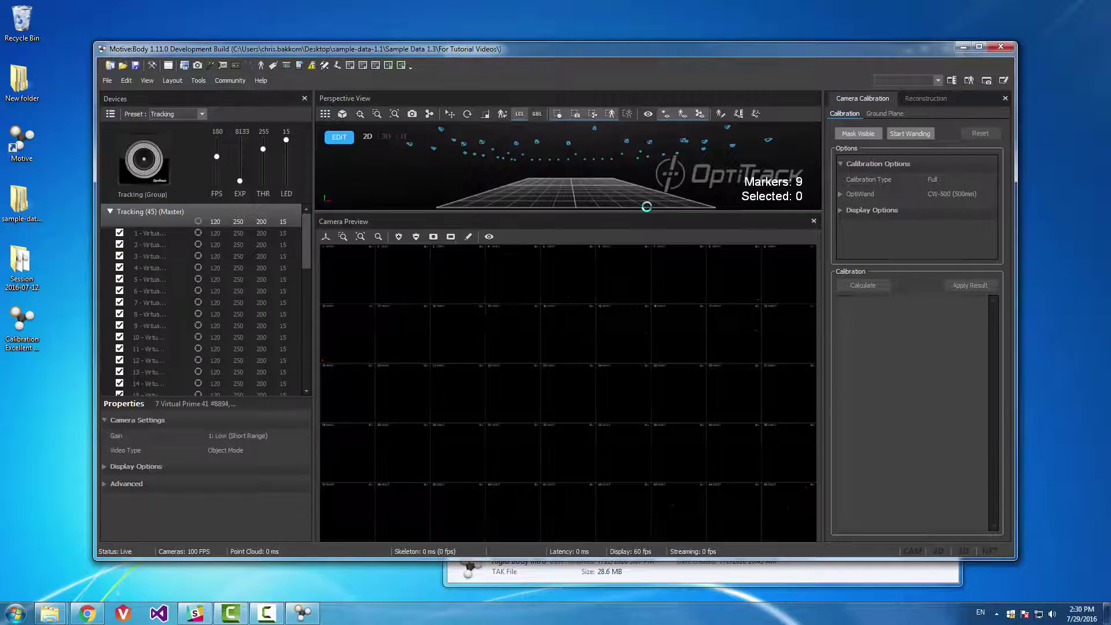
Step: Close the Camera Preview so the Perspective View fills the space, and maximize the application window
left_click(814, 221)
right_click_drag(720, 259, 624, 382)
scroll(609, 392, "up", 5)
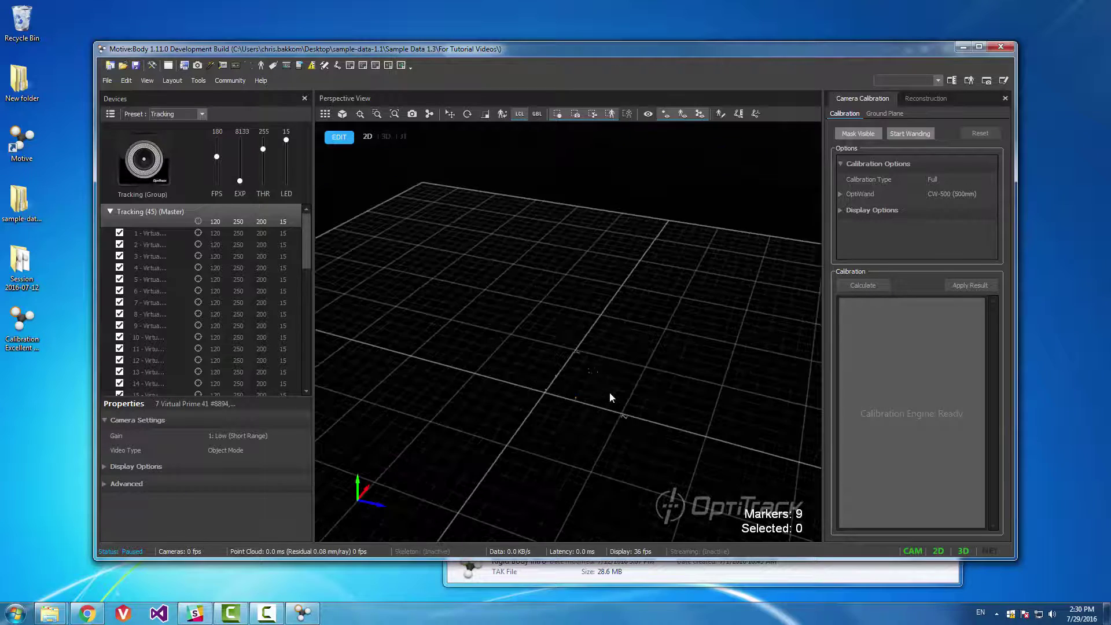
scroll(609, 391, "up", 3)
scroll(615, 378, "up", 4)
right_click_drag(620, 318, 565, 324)
middle_click_drag(620, 306, 523, 325)
right_click_drag(620, 322, 577, 324)
middle_click_drag(697, 342, 541, 340)
scroll(559, 376, "down", 4)
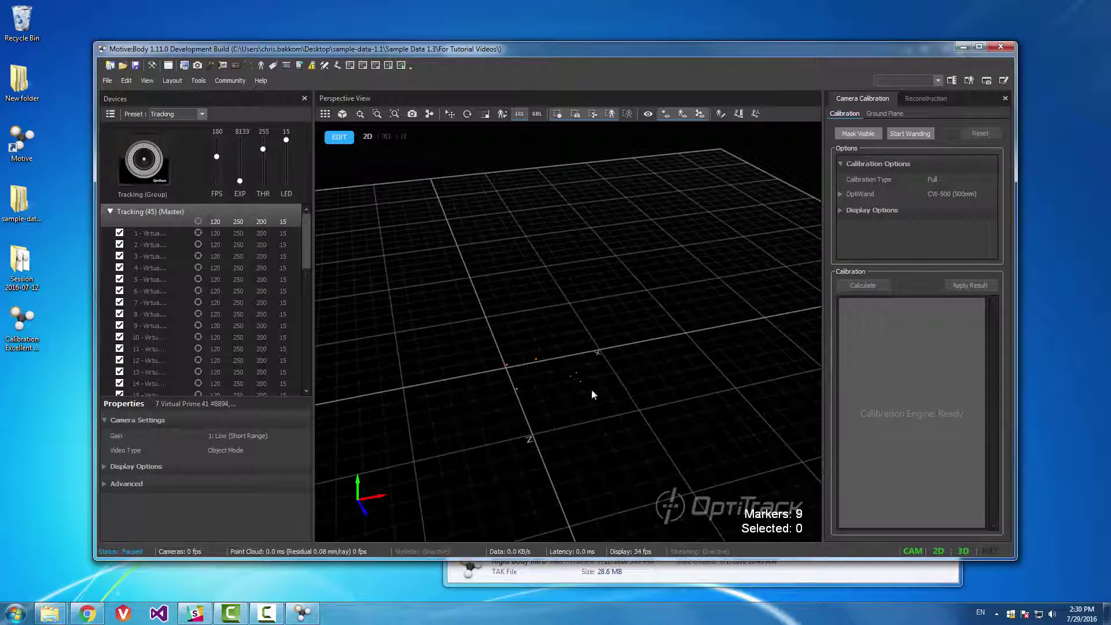
double_click(578, 50)
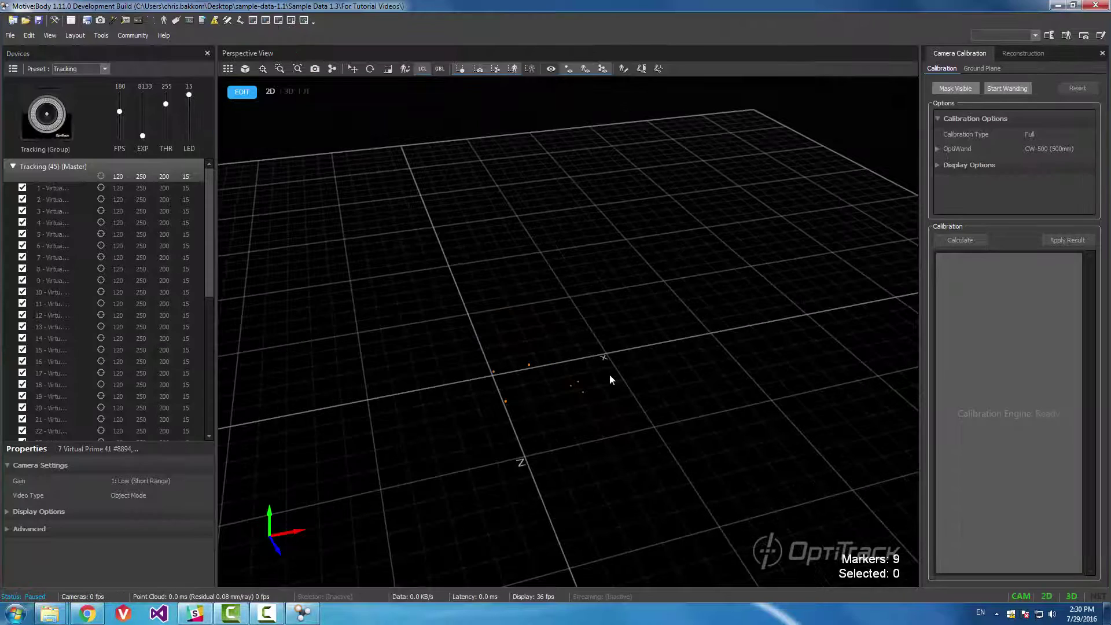
Step: Select the three ground markers around the grid origin to examine their tracking rays
middle_click_drag(535, 387, 598, 370)
scroll(636, 359, "up", 4)
left_click_drag(456, 301, 578, 466)
right_click_drag(679, 439, 594, 407)
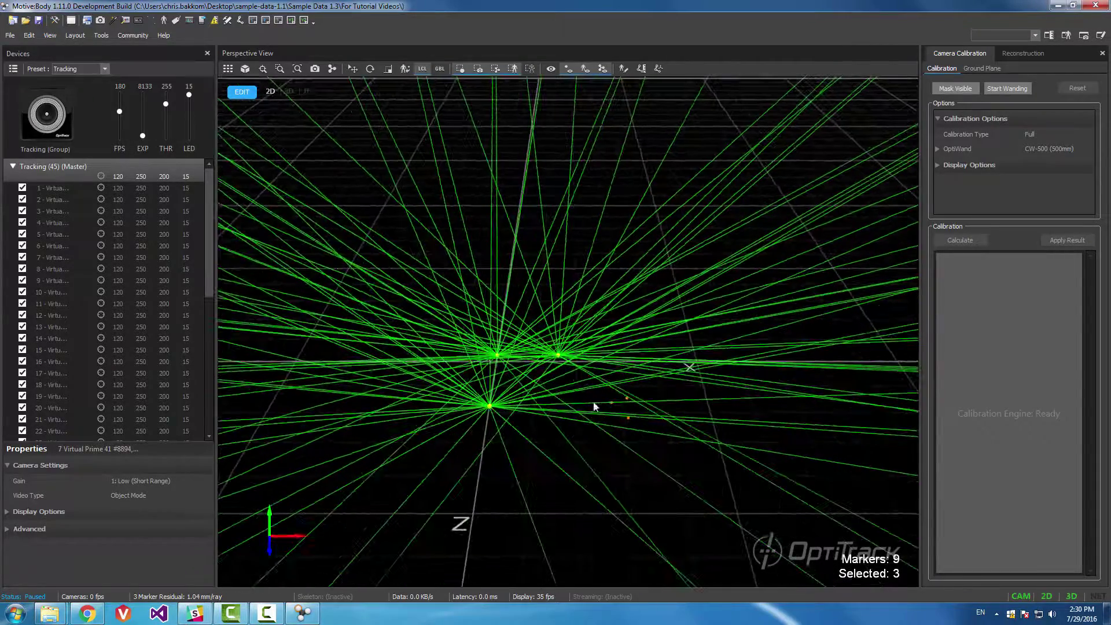
Step: Show the Timeline and scrub the take to frame 510
left_click(140, 21)
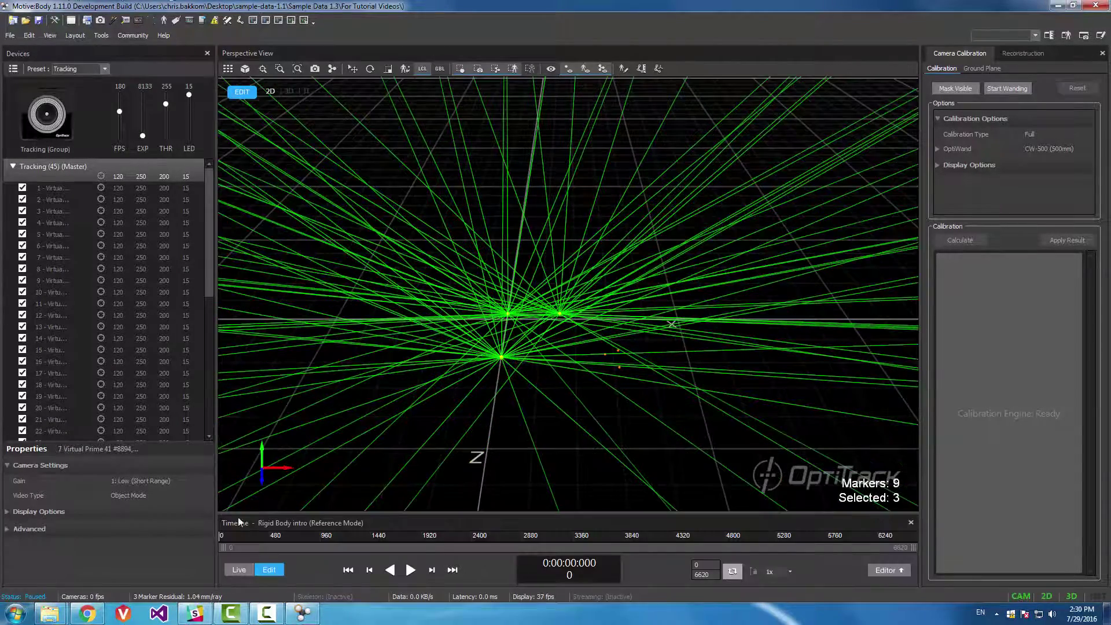
left_click_drag(265, 536, 275, 537)
scroll(565, 318, "up", 5)
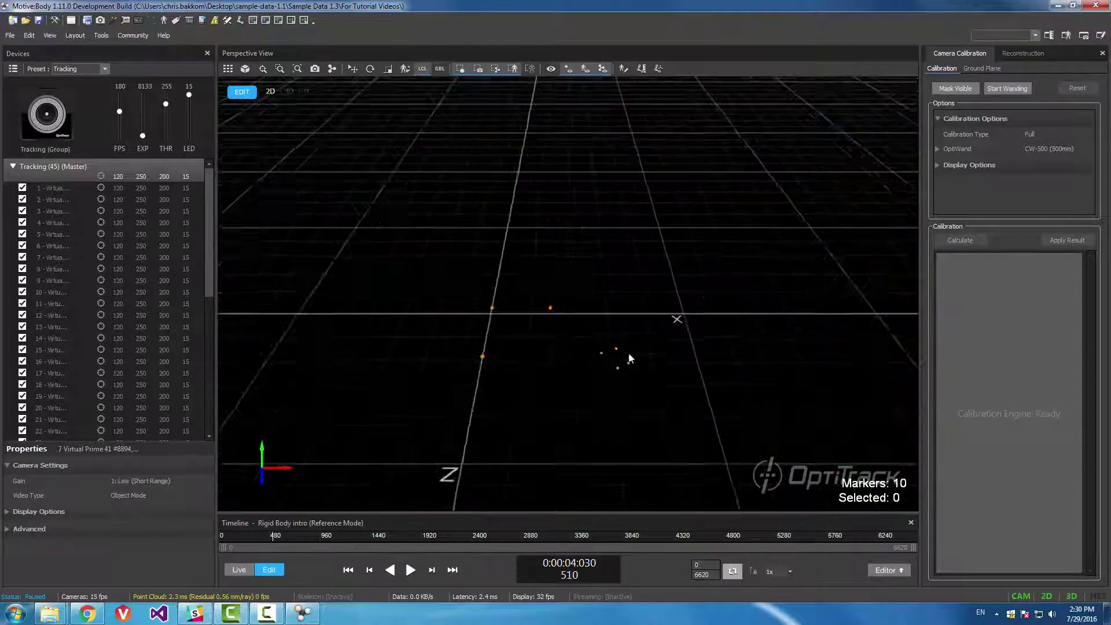
Step: Select the cluster of four markers near the X axis, examine their tracking rays up close, and clear the selection
left_click_drag(619, 365, 665, 401)
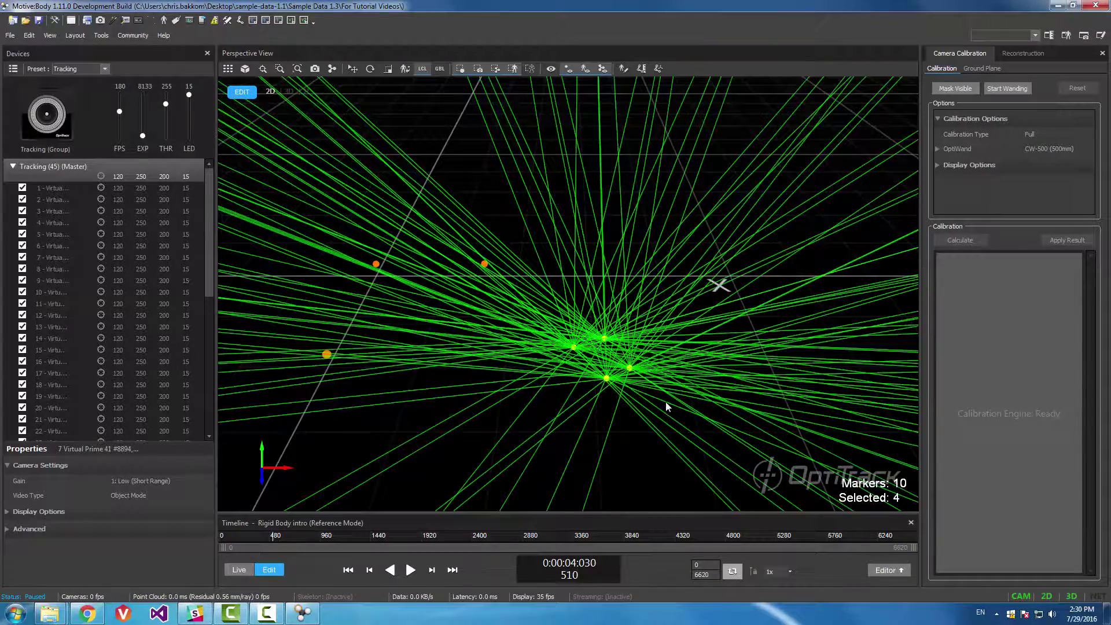
mouse_move(689, 380)
right_mouse_down()
mouse_move(599, 371)
mouse_move(683, 373)
right_mouse_up()
scroll(689, 376, "up", 6)
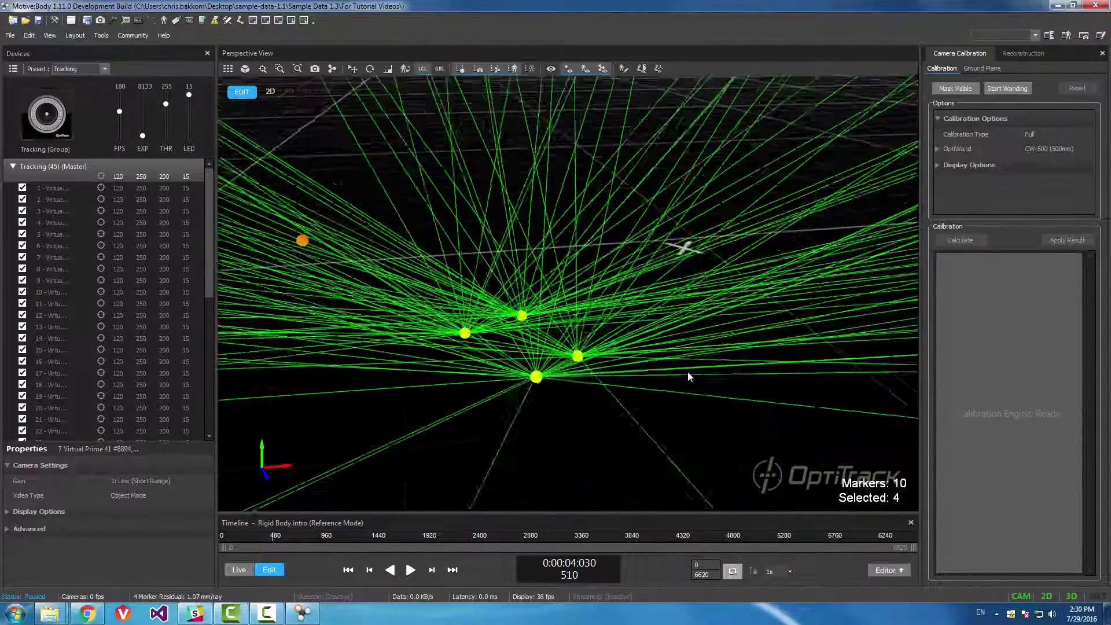
scroll(625, 377, "down", 8)
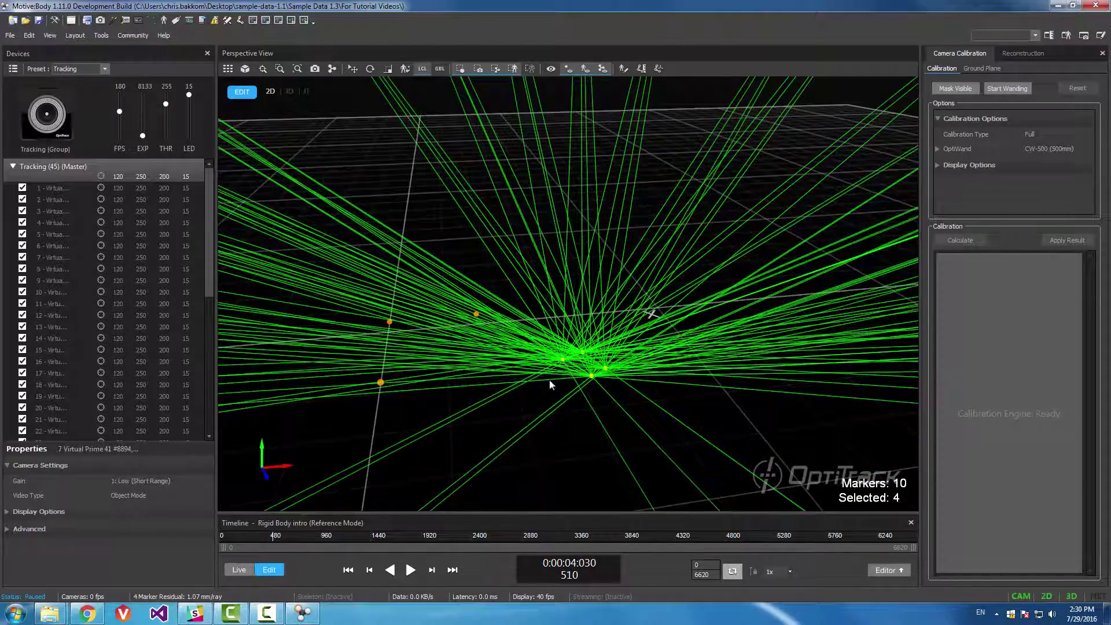
left_click(631, 377)
right_click_drag(651, 361, 649, 378)
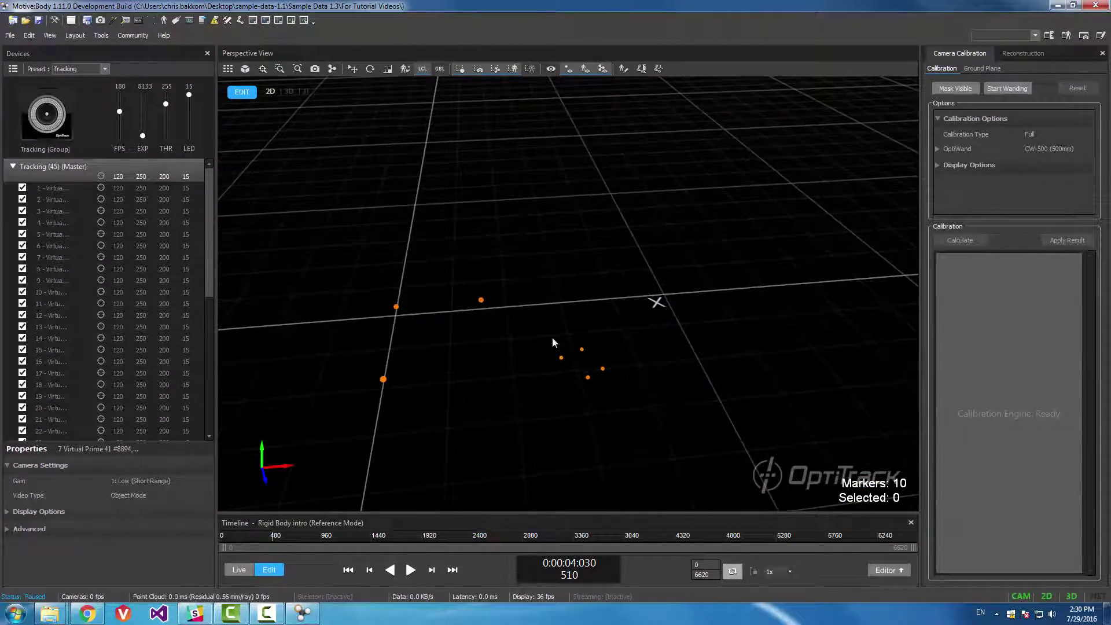
Step: Create a rigid body from all four markers in the cluster near the X axis
left_click_drag(547, 326, 665, 428)
right_click(601, 372)
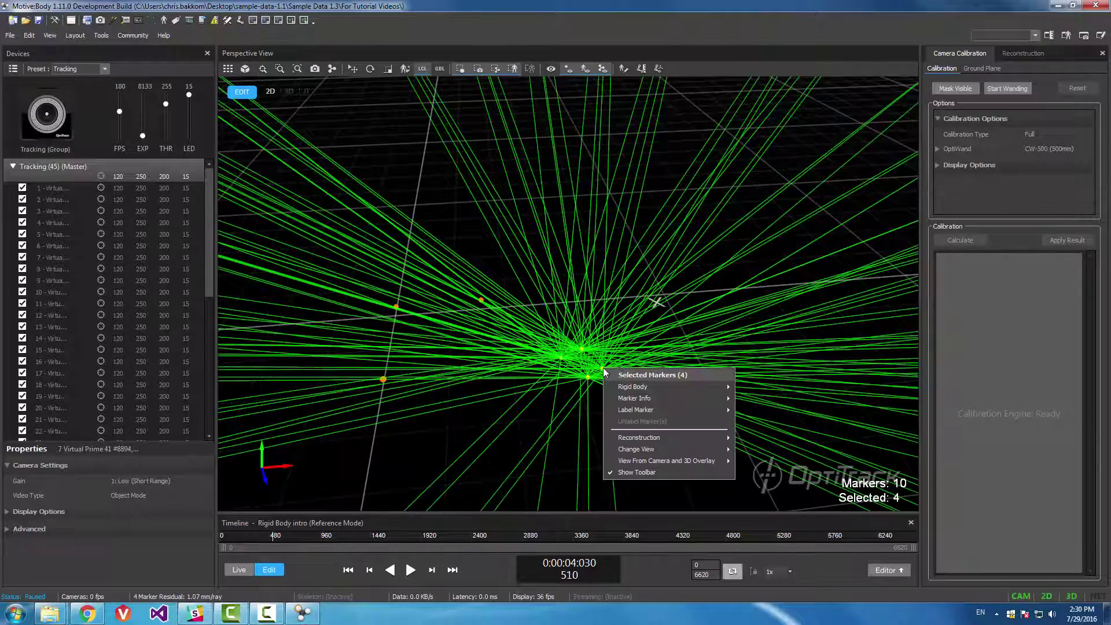
mouse_move(644, 386)
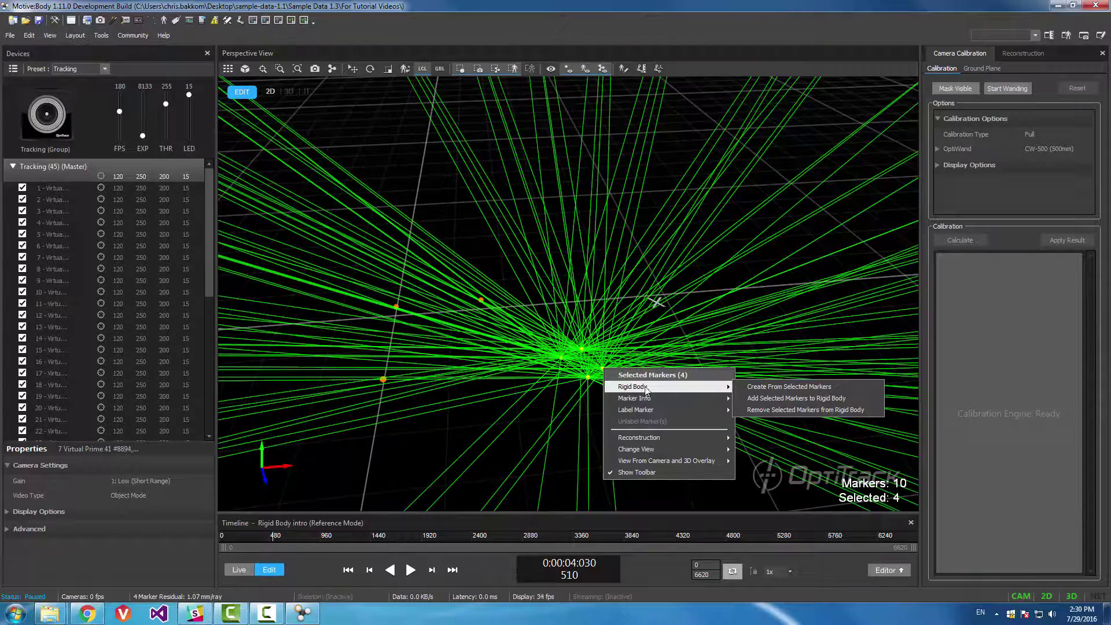
left_click(782, 391)
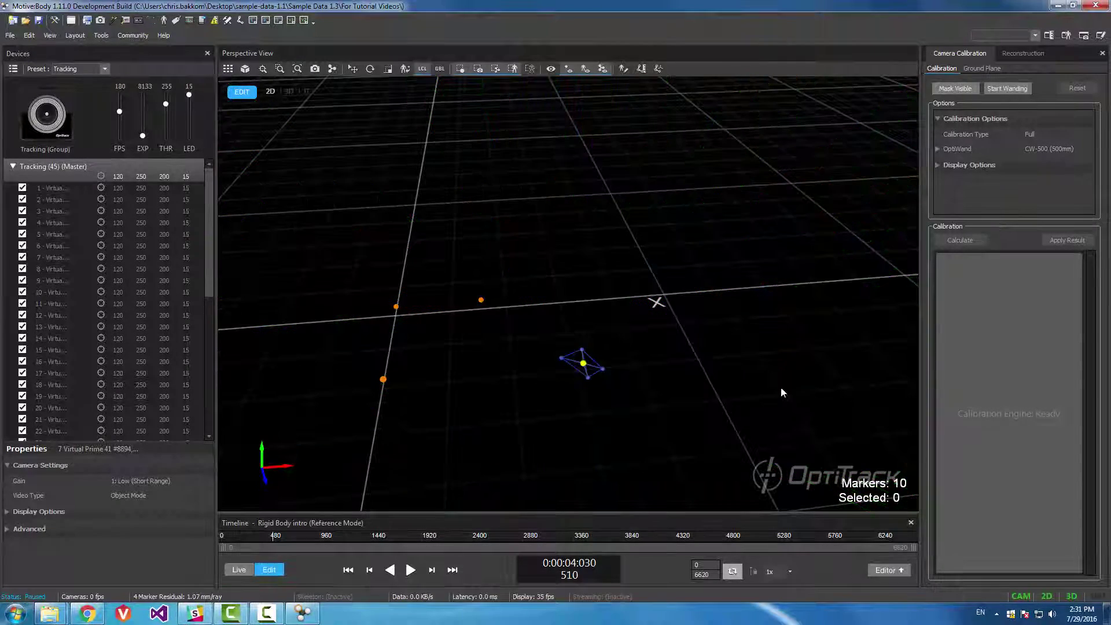
Step: Show the Project pane and dock it as a tab alongside Devices
right_click_drag(751, 325, 696, 297)
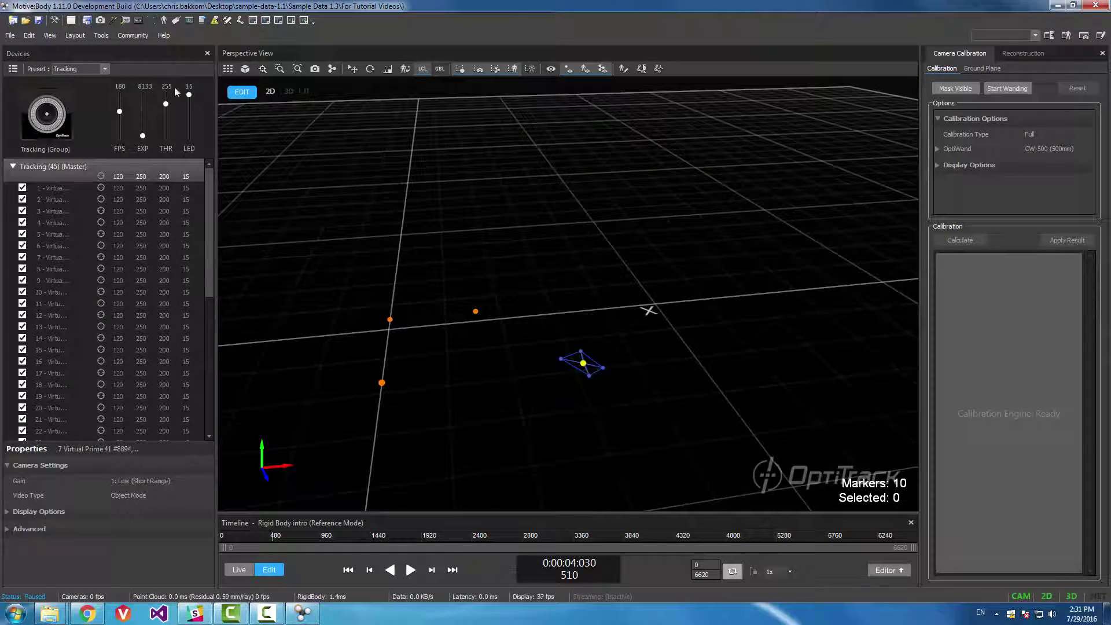
left_click(87, 20)
left_click_drag(232, 54, 145, 55)
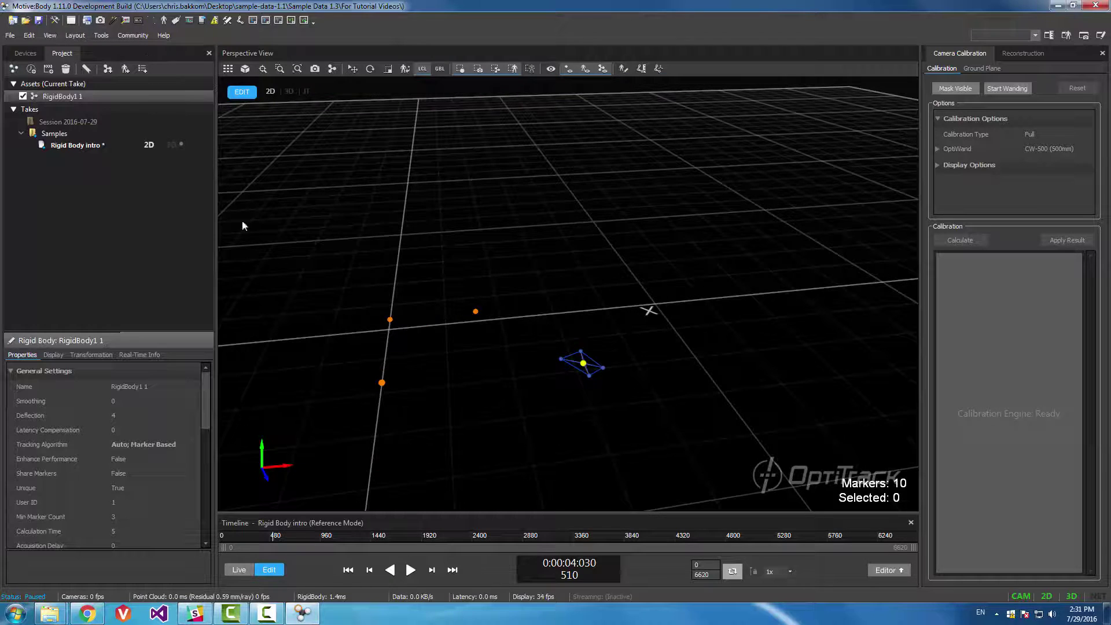
Step: Switch the Rigid Body intro take to its 3D data and scrub around the current frame to check the rigid body
left_click(172, 143)
right_click_drag(645, 369, 631, 382)
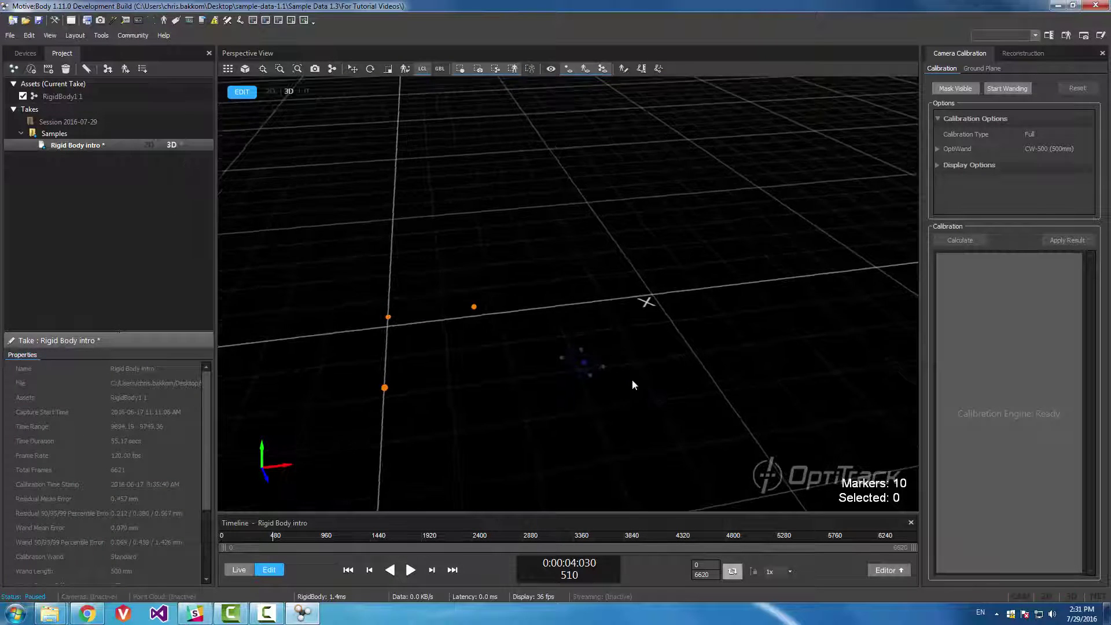
mouse_move(269, 540)
left_mouse_down()
mouse_move(335, 540)
mouse_move(272, 539)
left_mouse_up()
Step: Set the Rigid Body intro take to 2D data and scrub playback to frame 1370
left_click(149, 145)
left_click_drag(270, 534, 286, 534)
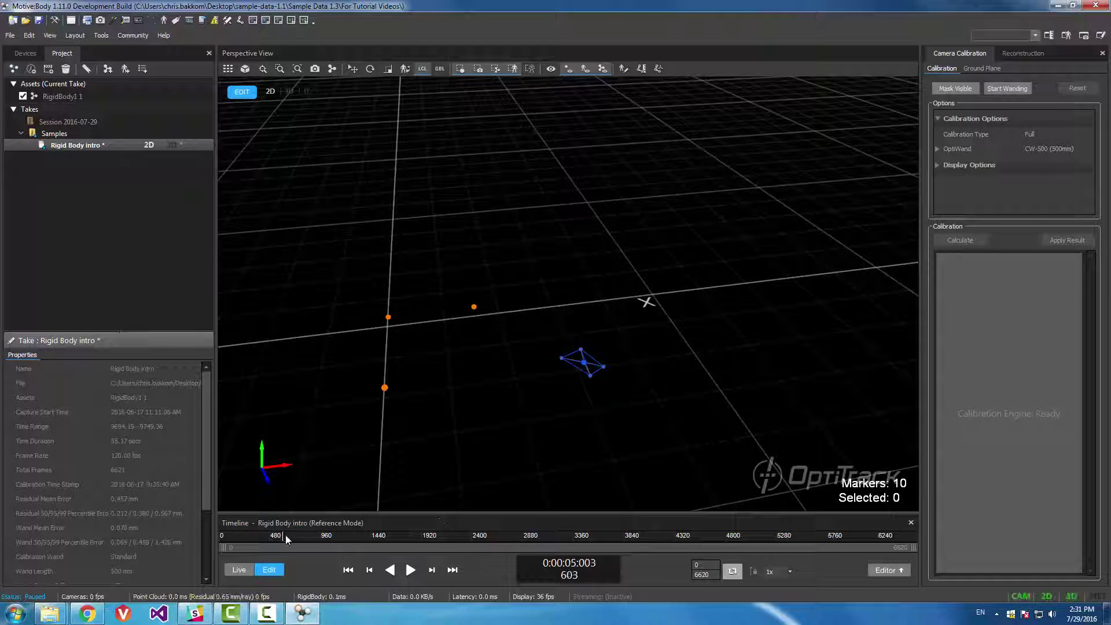
left_click_drag(407, 537, 363, 534)
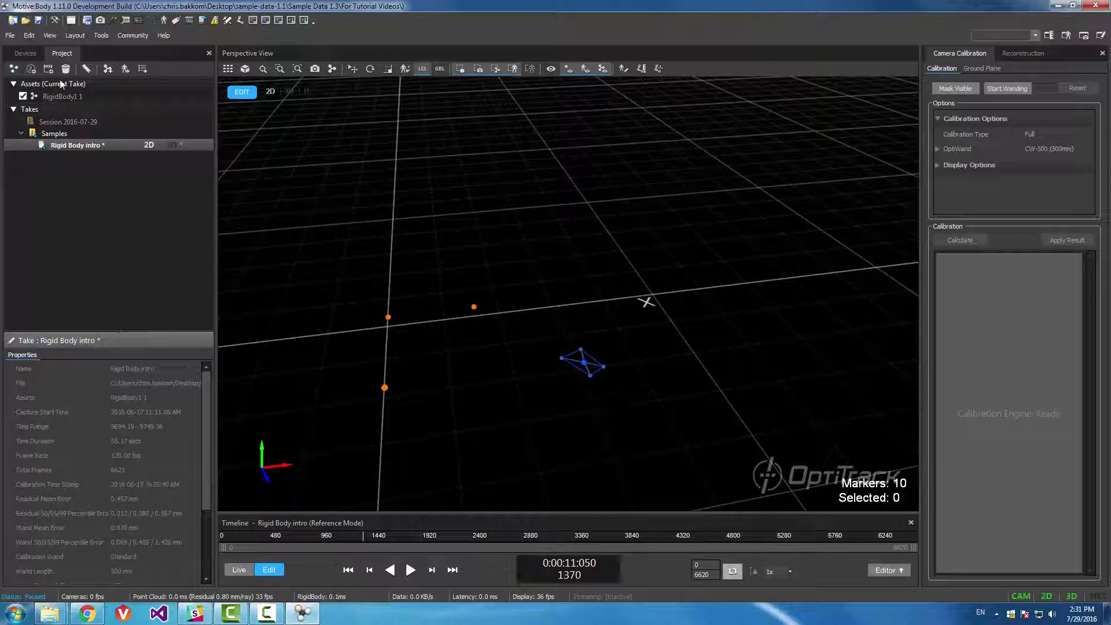
Step: Delete the RigidBody1 1 asset from the current take and confirm its removal
left_click(76, 98)
key("Delete")
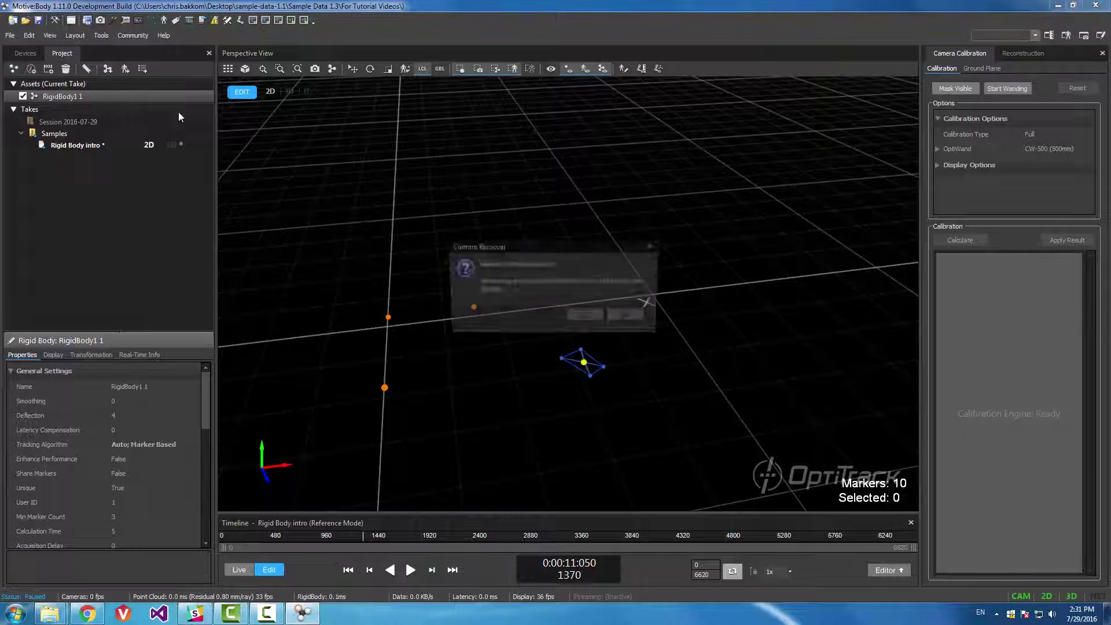
left_click(585, 316)
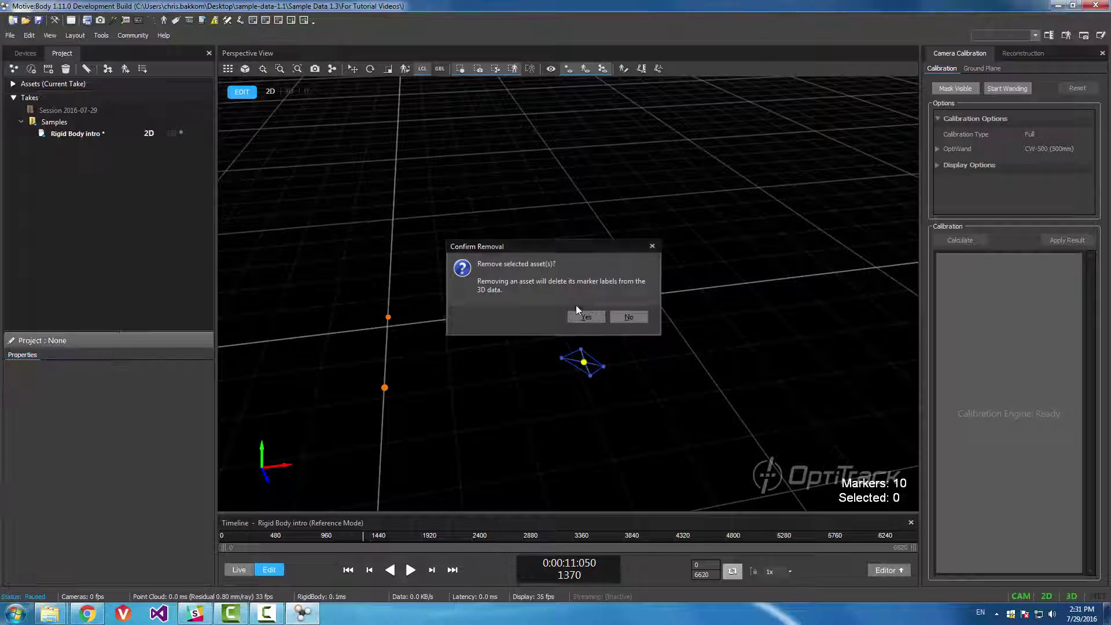
Step: Create a rigid body from three of the four clustered markers, leaving out the one nearest the X axis label's side
scroll(603, 346, "up", 4)
right_click_drag(628, 366, 586, 370)
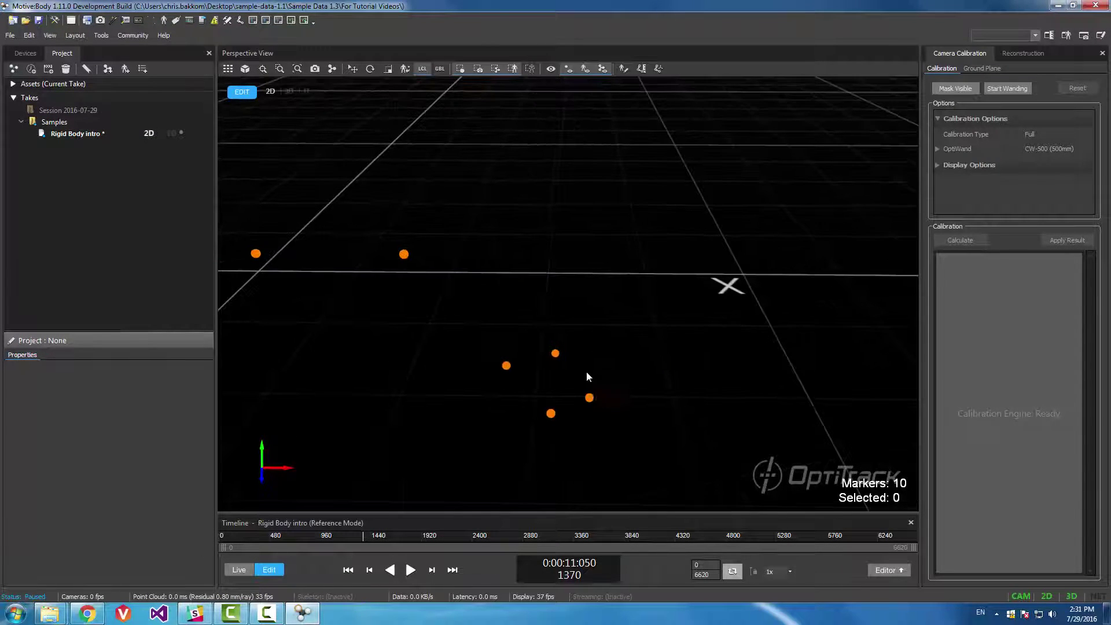
middle_click_drag(536, 358, 580, 353)
left_click(601, 348)
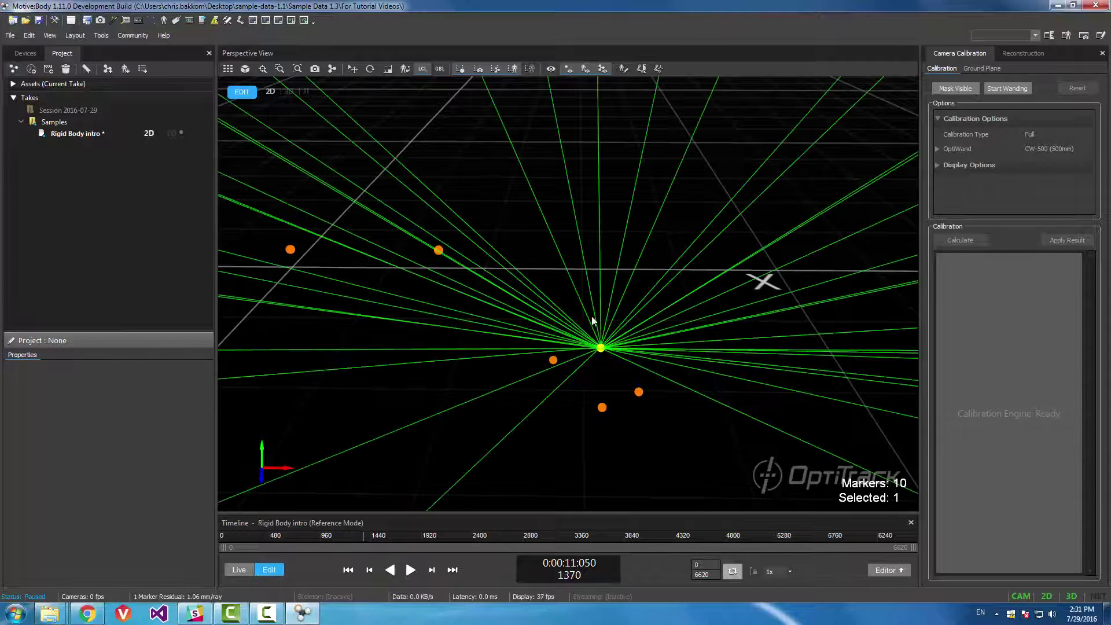
left_click(553, 360, "ctrl")
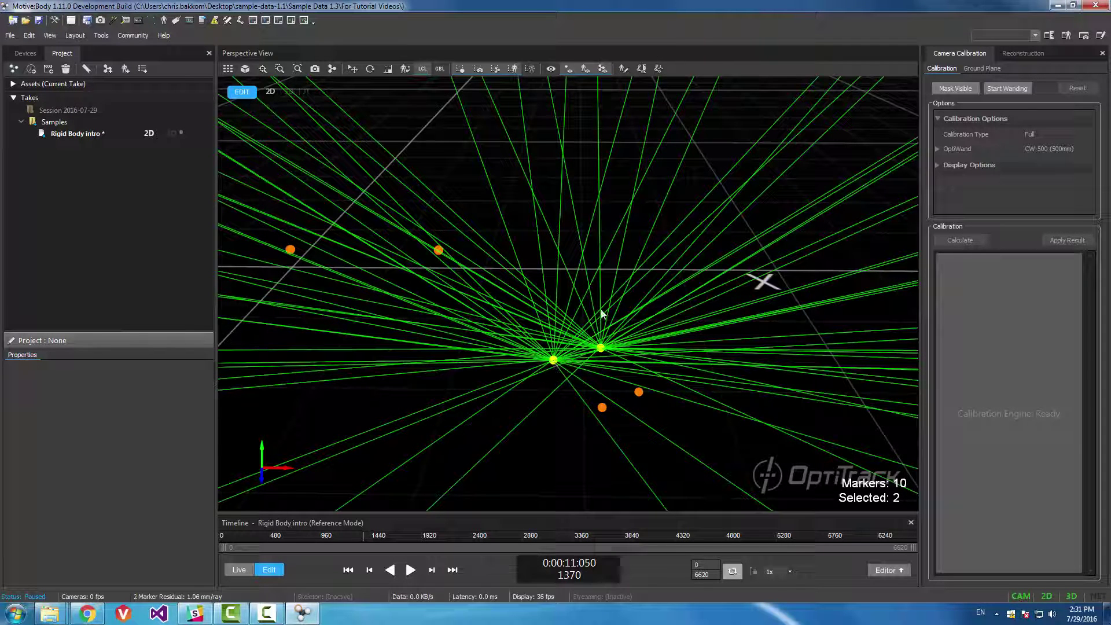
left_click(602, 408, "ctrl")
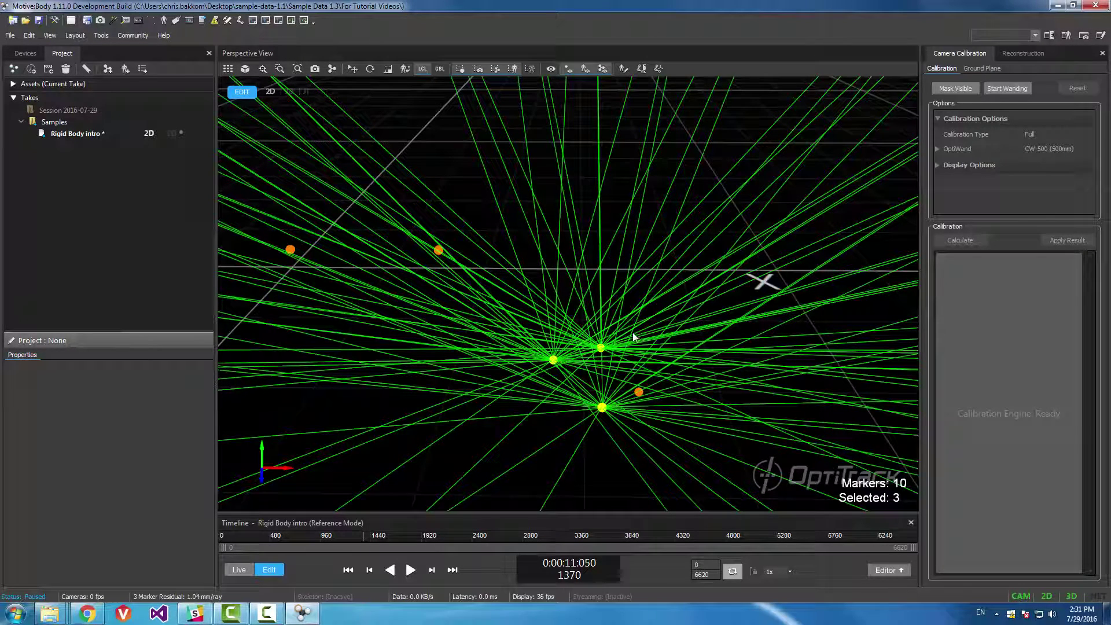
key("ctrl+t")
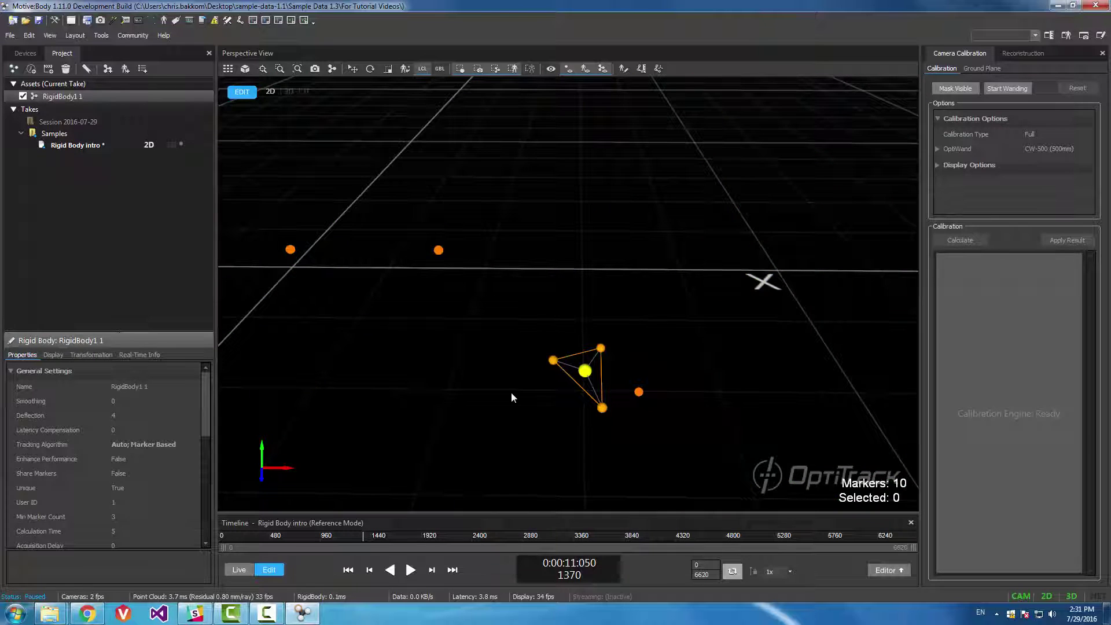
Step: Scrub the take to frame 1874 to check how the three-marker rigid body tracks beside the unassigned marker
right_click_drag(648, 377, 536, 309)
left_click_drag(367, 538, 414, 536)
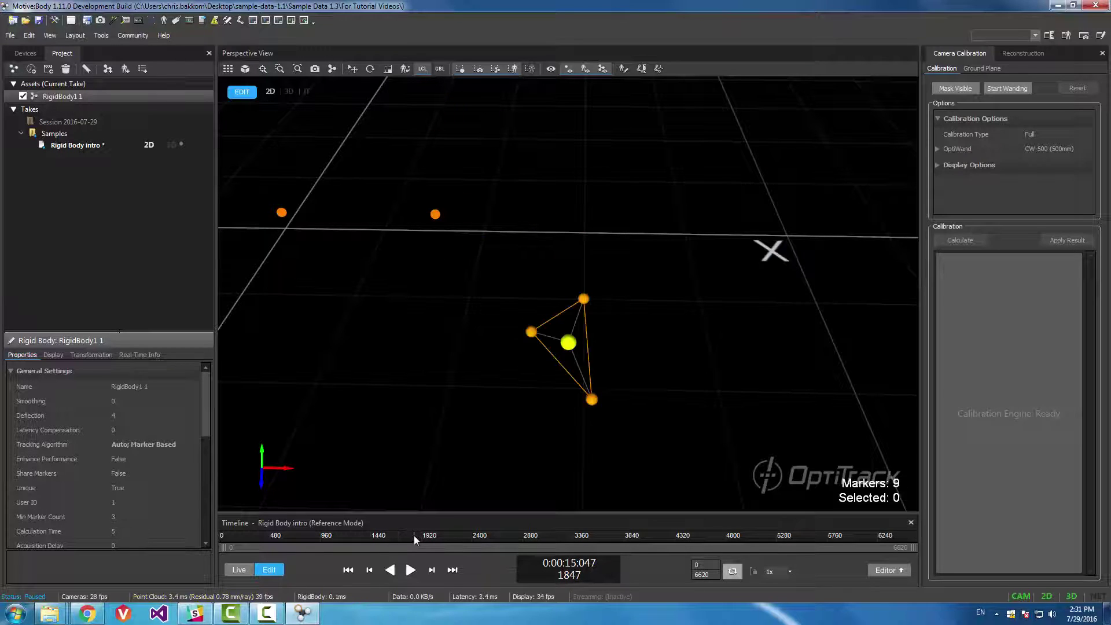
right_click_drag(428, 497, 468, 513)
left_click_drag(412, 537, 416, 536)
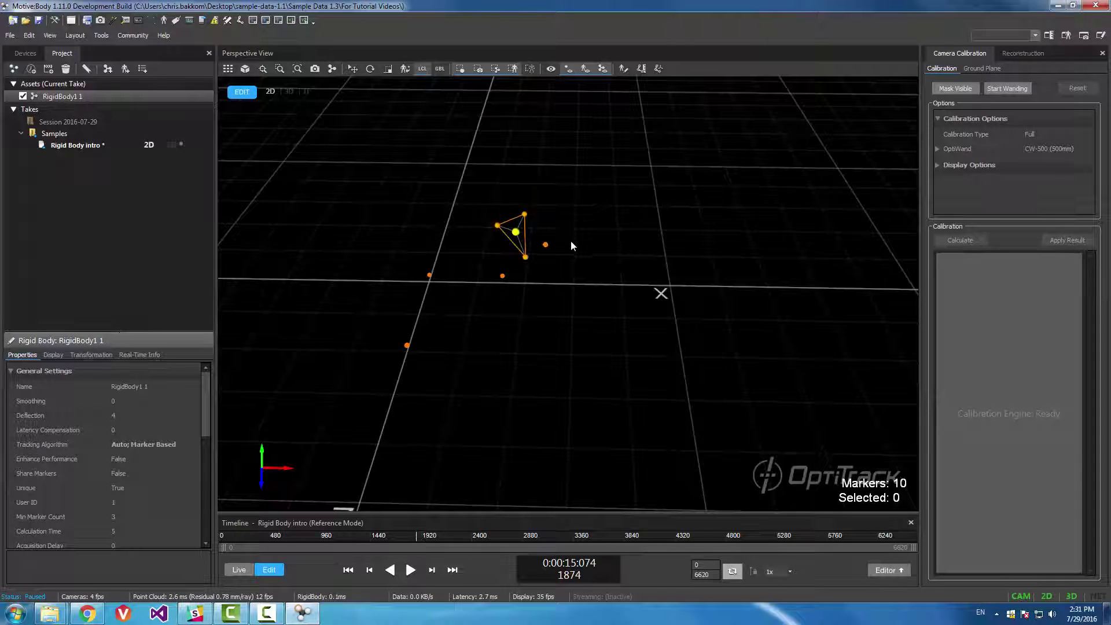
right_click_drag(570, 241, 571, 238)
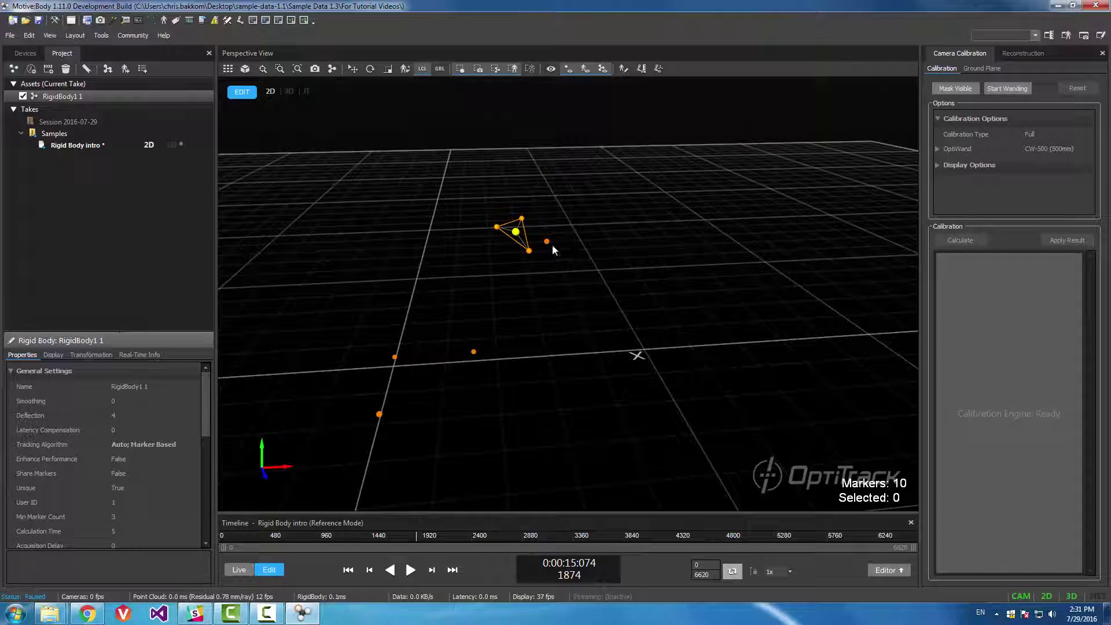
Step: Add the unassigned marker beside the three-marker cluster to the RigidBody1 1 rigid body
left_click(547, 242)
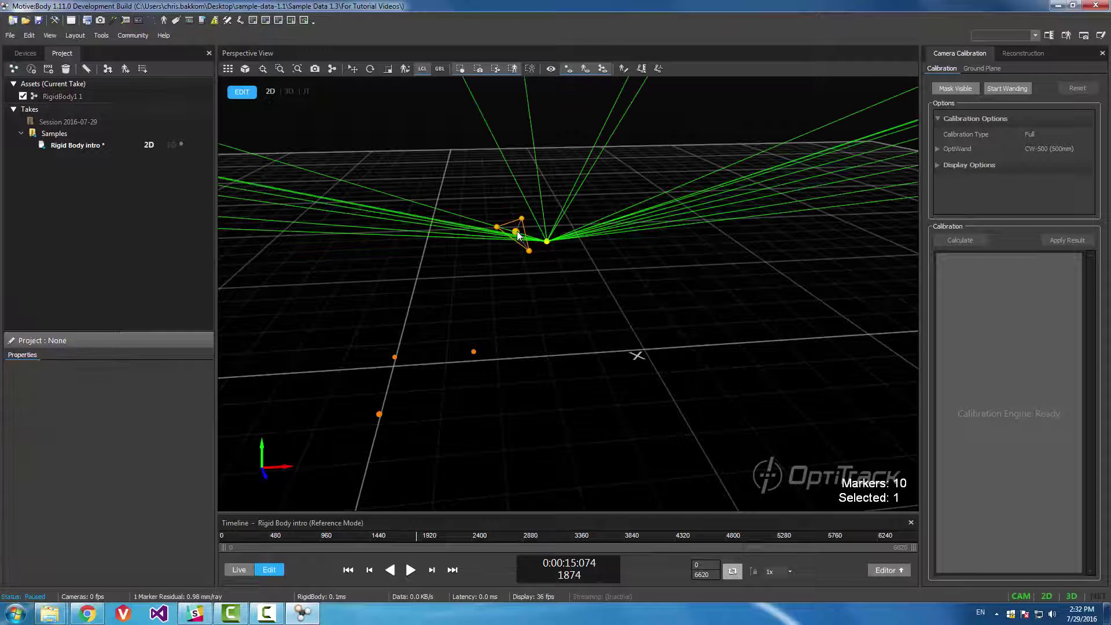
right_click(516, 234)
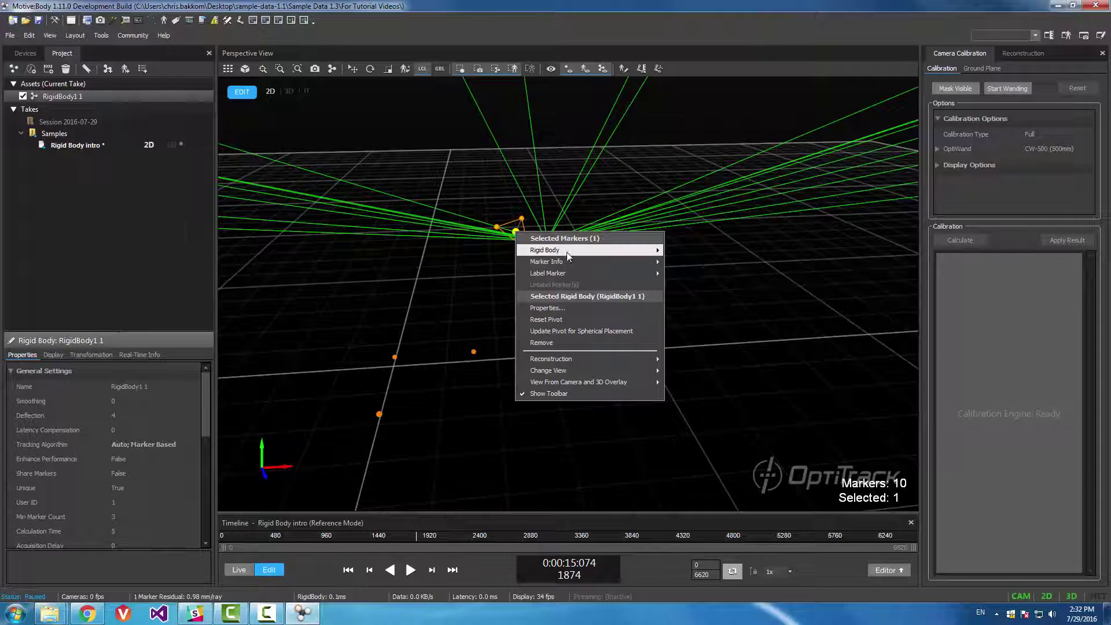
mouse_move(567, 252)
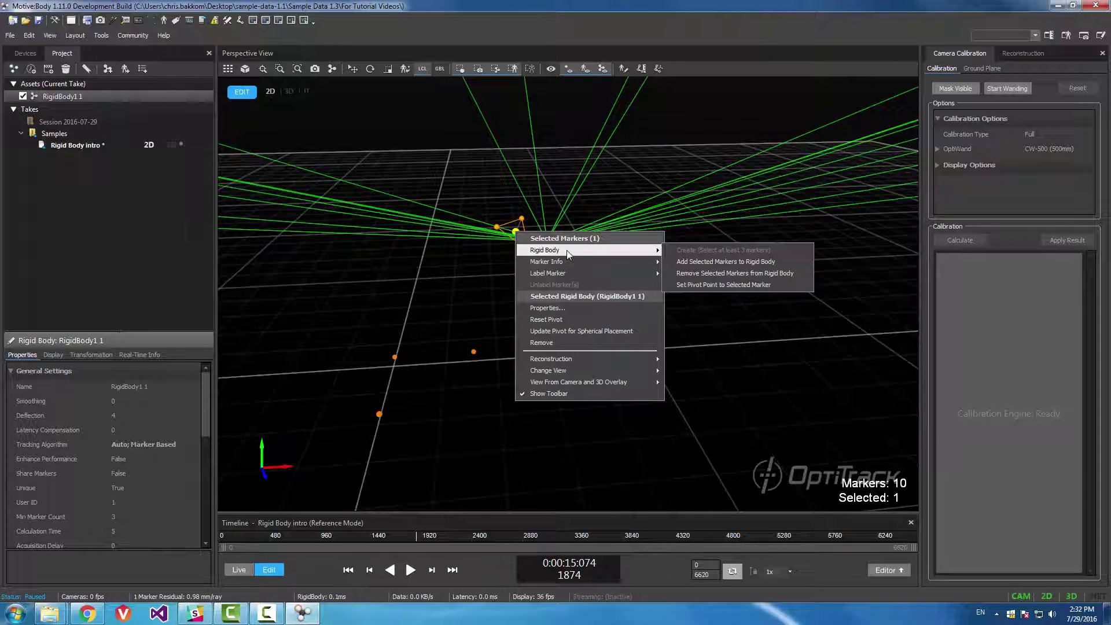
left_click(751, 263)
right_click_drag(728, 294, 538, 249)
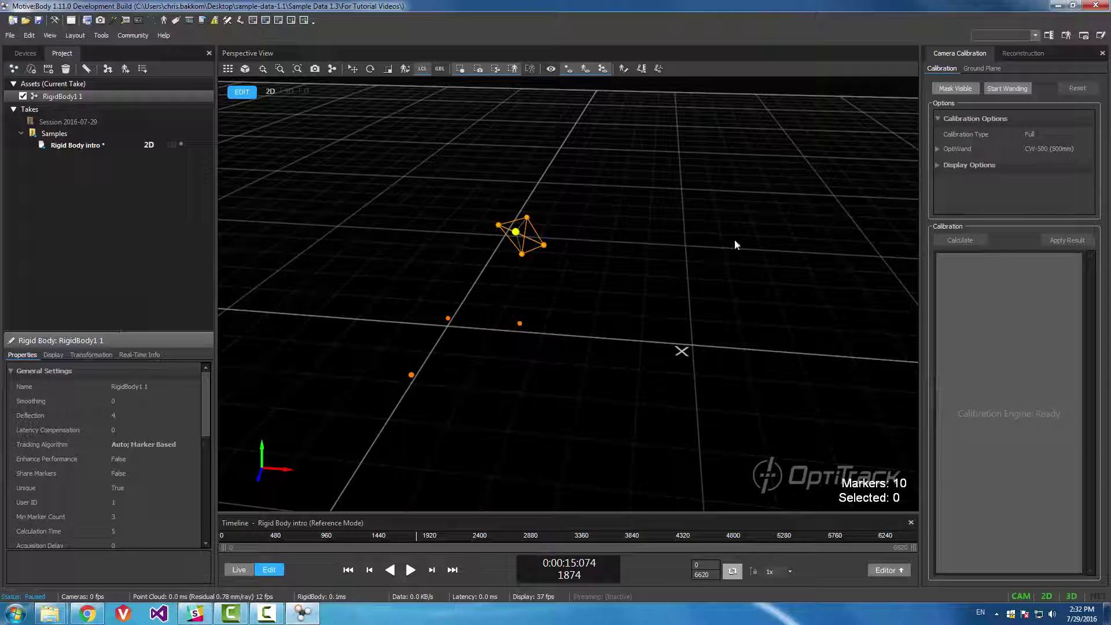
Step: Reset the pivot of the four-marker rigid body
left_click(681, 351)
right_click_drag(682, 351, 880, 480)
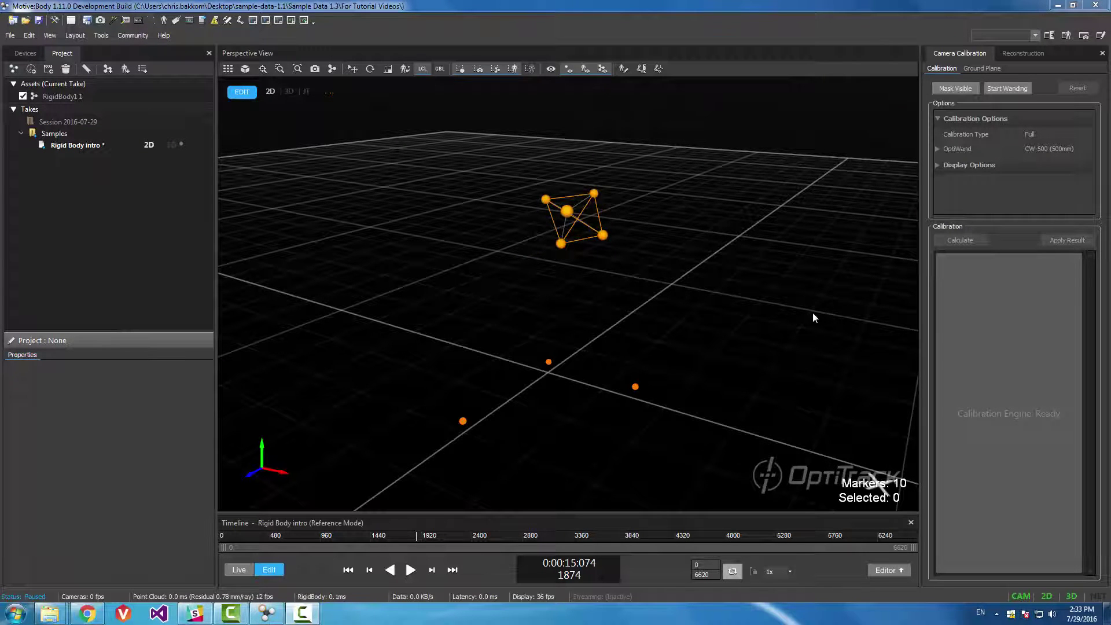
mouse_move(682, 207)
right_mouse_down()
mouse_move(634, 218)
mouse_move(688, 214)
right_mouse_up()
right_click(556, 207)
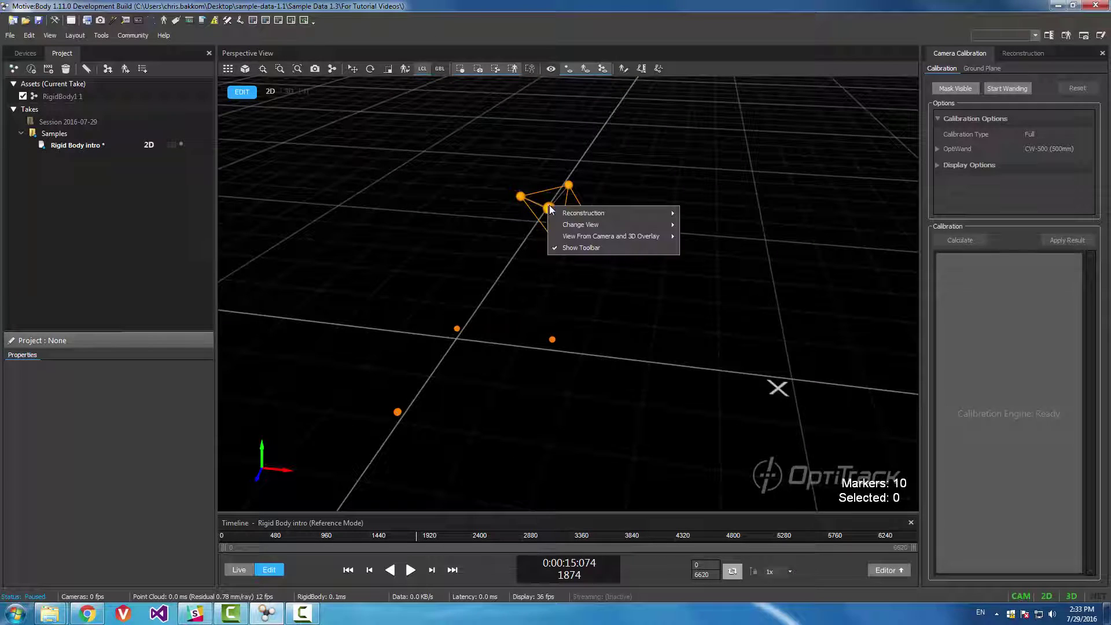
left_click(554, 211)
right_click(552, 211)
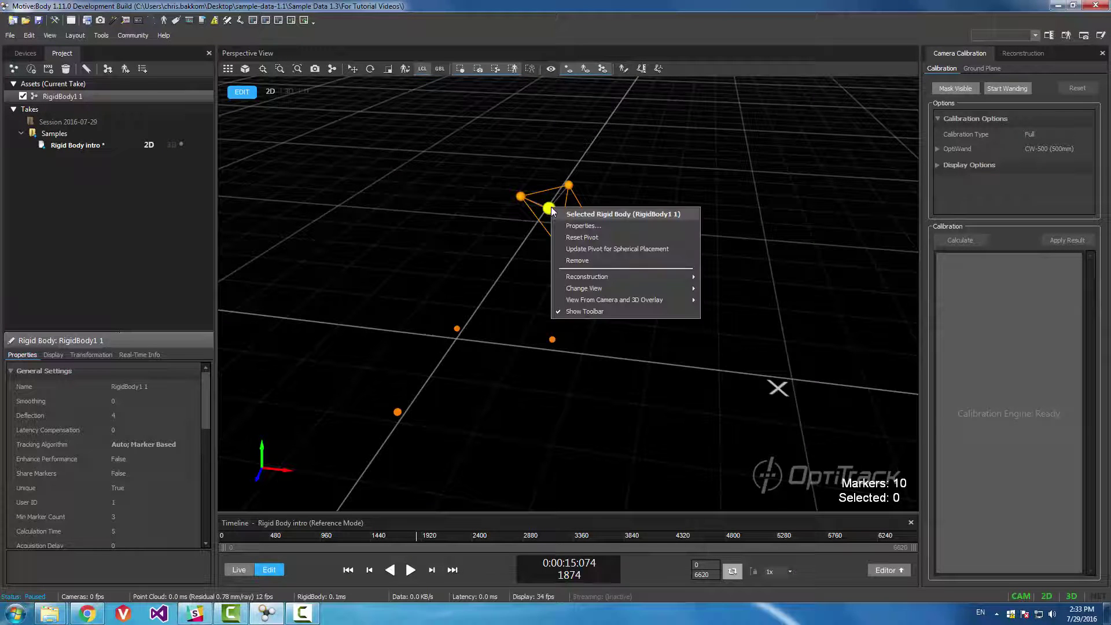
left_click(596, 236)
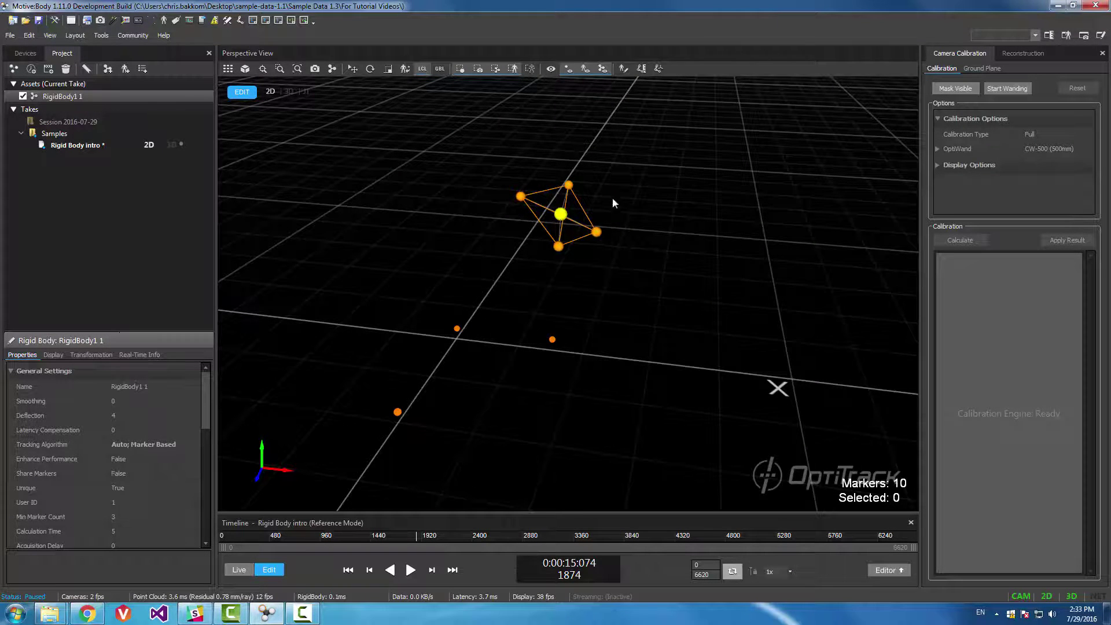
right_click_drag(614, 202, 551, 266)
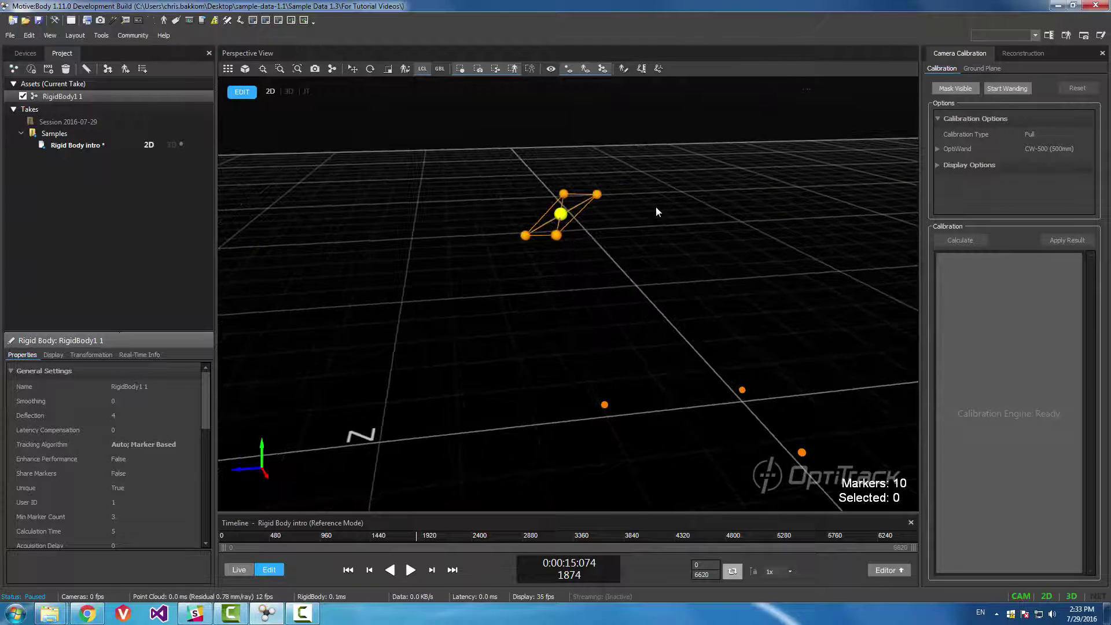
right_click_drag(657, 211, 755, 230)
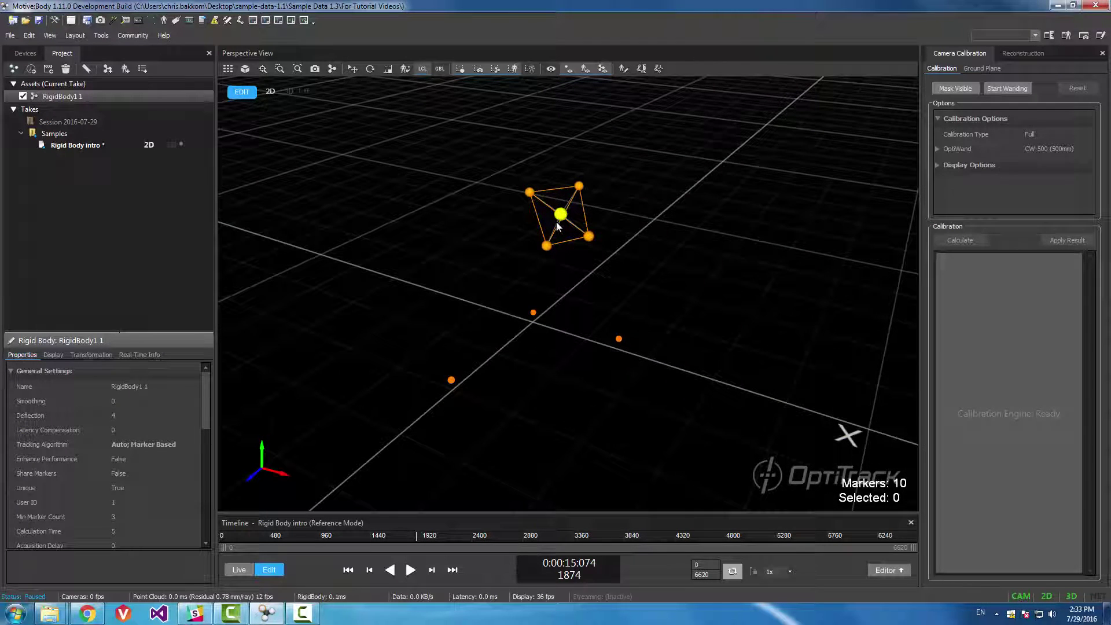
right_click_drag(670, 205, 721, 230)
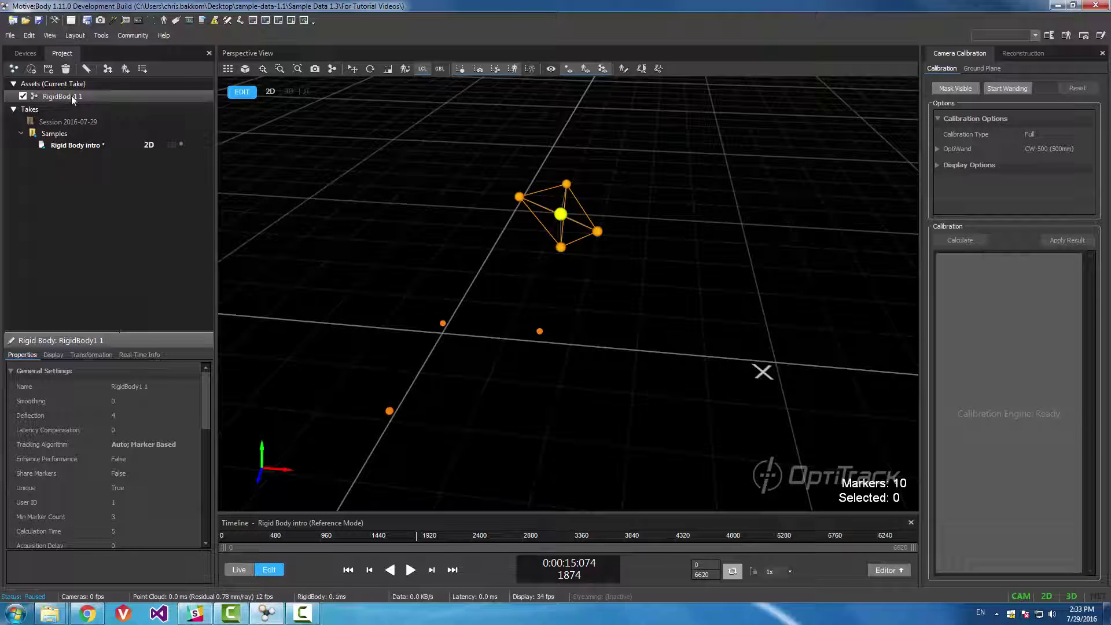
Step: Examine the rigid body's real-time position and orientation while scrubbing the take to frame 1934
left_click(54, 354)
left_click(91, 354)
left_click(148, 355)
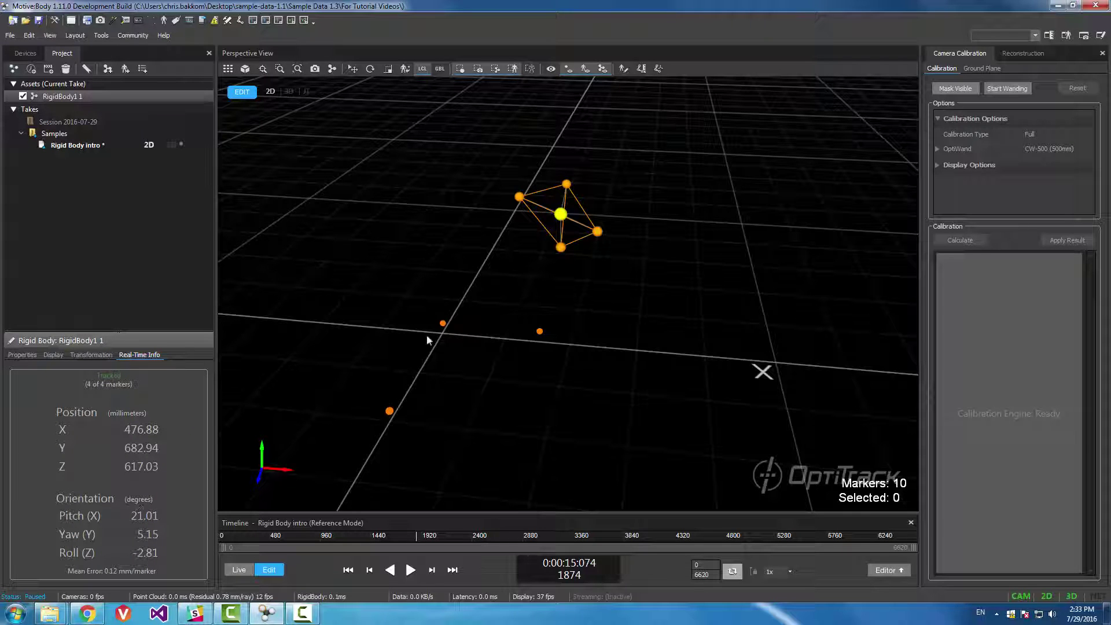
left_click_drag(419, 535, 418, 537)
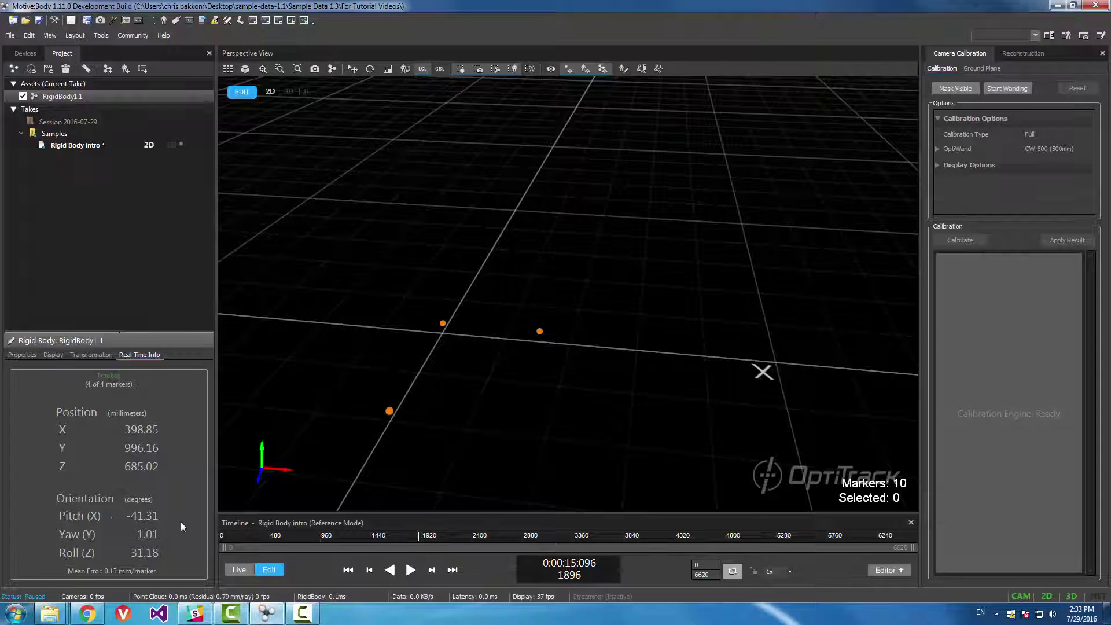
left_click_drag(421, 538, 422, 537)
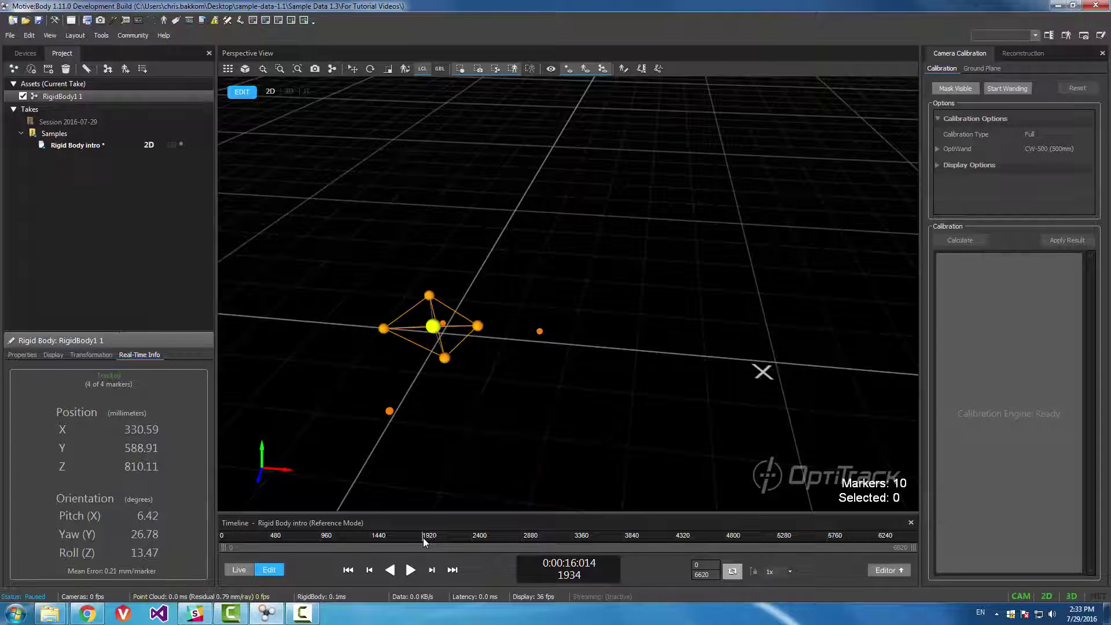
right_click_drag(696, 366, 613, 363)
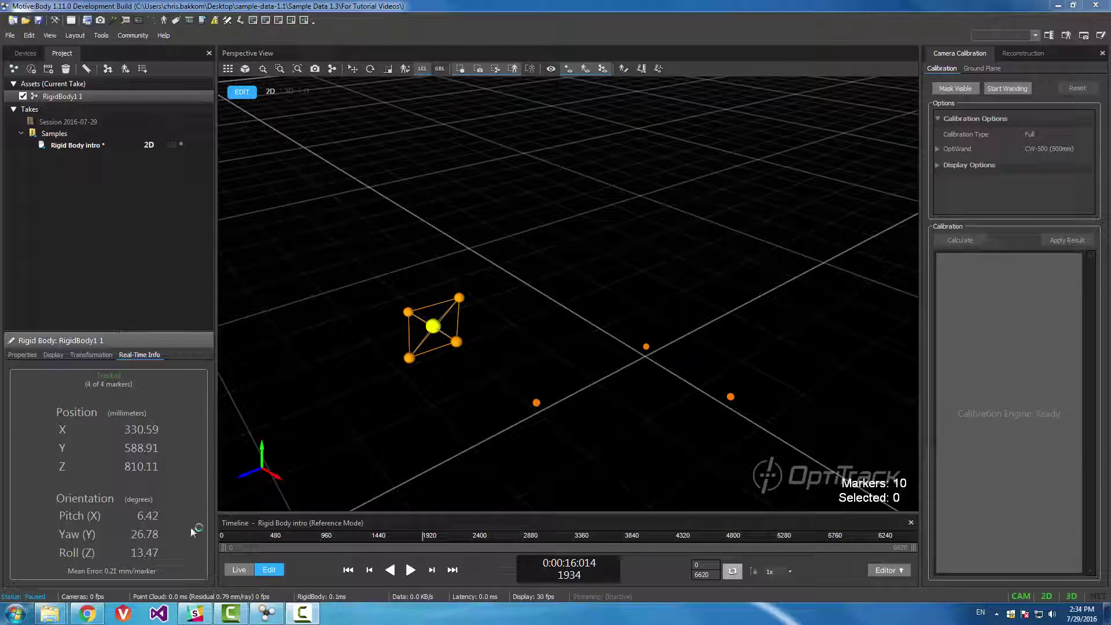
right_click_drag(414, 404, 478, 307)
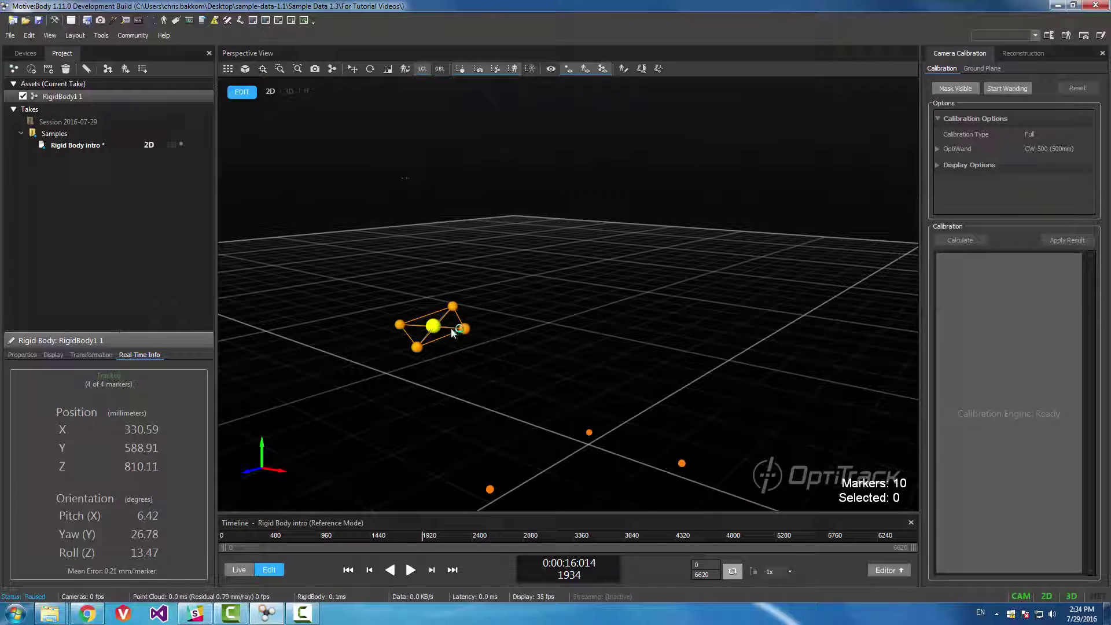
right_click_drag(491, 319, 469, 317)
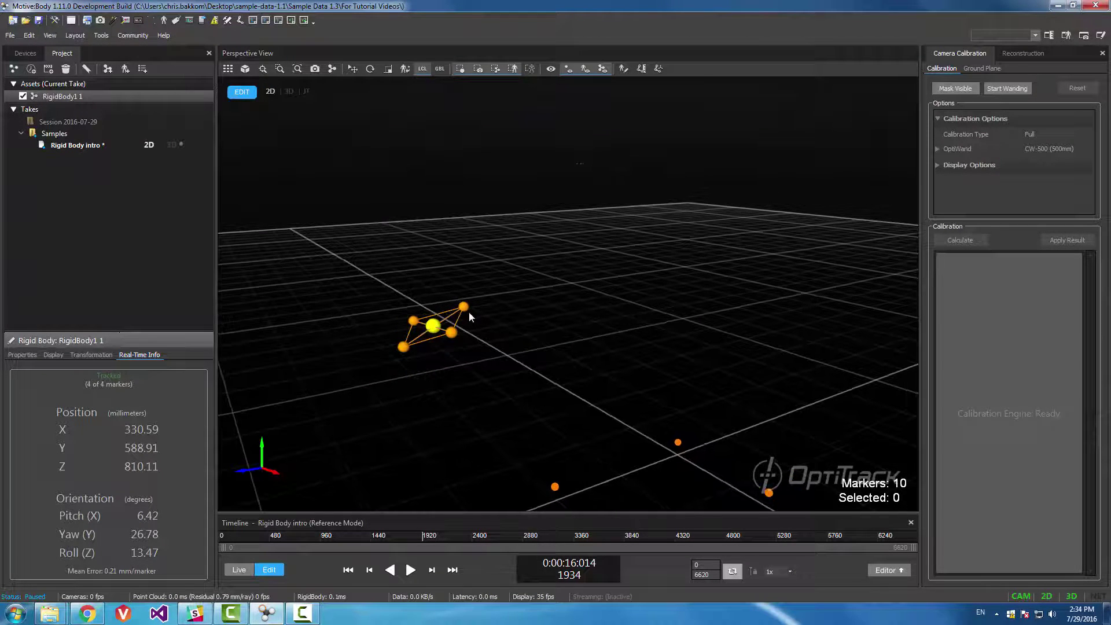
Step: Set the rigid body's Orientation display setting to True to show its X, Y and Z axes
left_click(53, 355)
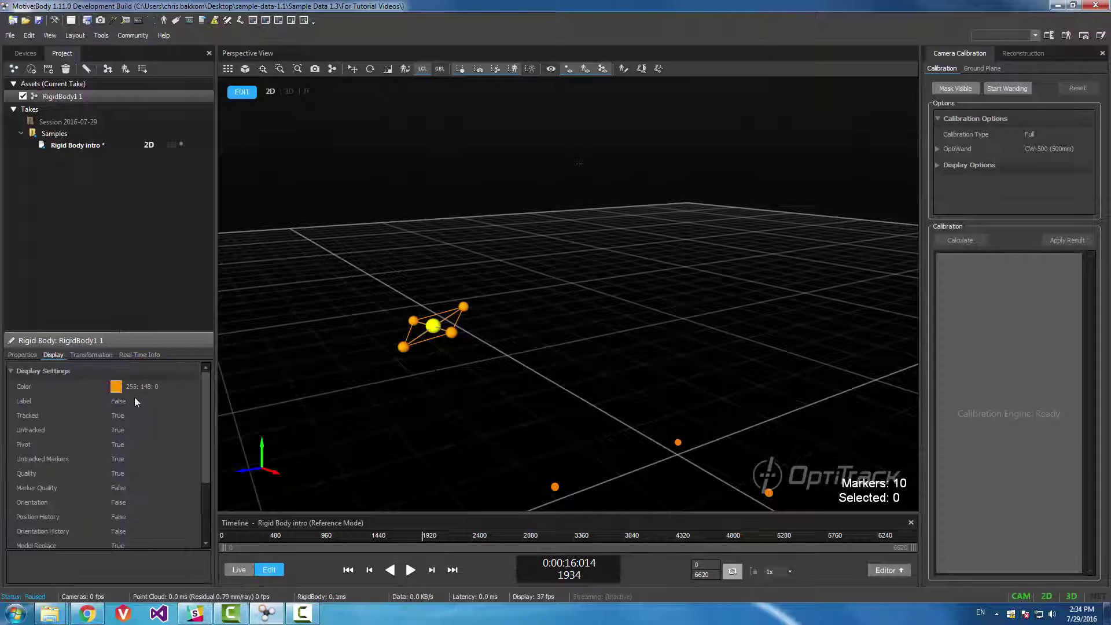
left_click(48, 504)
left_click(195, 503)
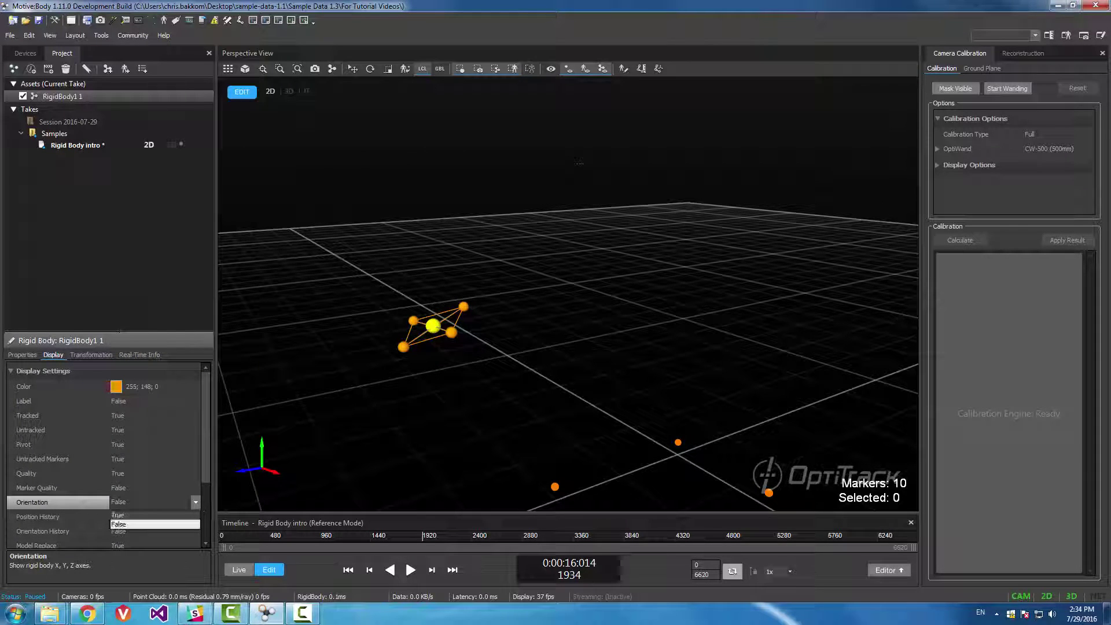
left_click(124, 525)
mouse_move(359, 417)
right_mouse_down()
mouse_move(428, 387)
mouse_move(548, 384)
mouse_move(523, 310)
right_mouse_up()
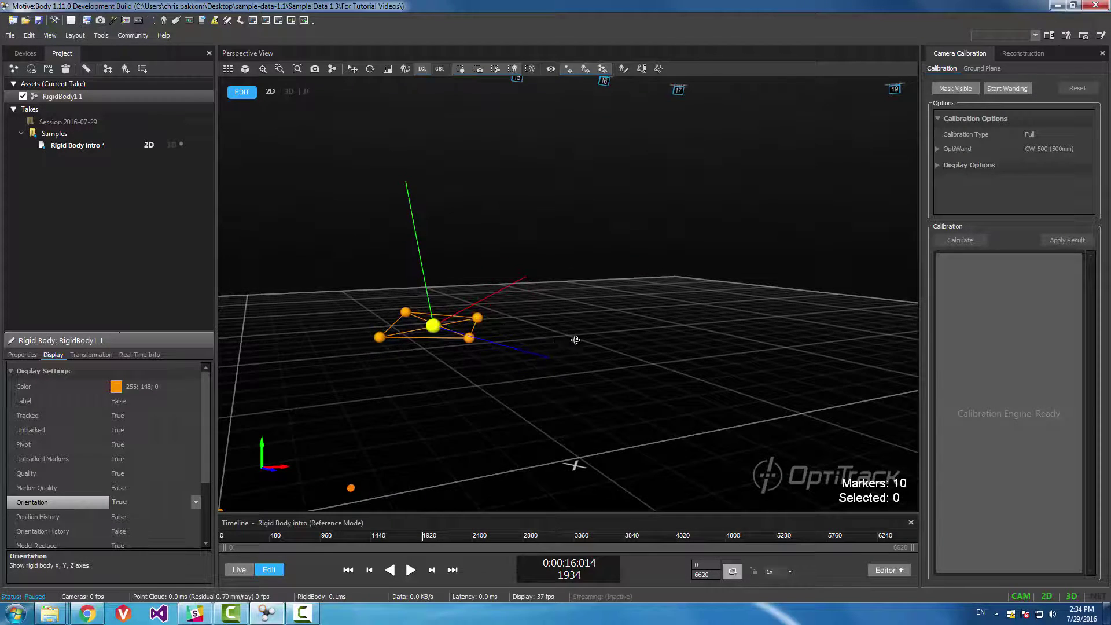
right_click_drag(575, 340, 363, 585)
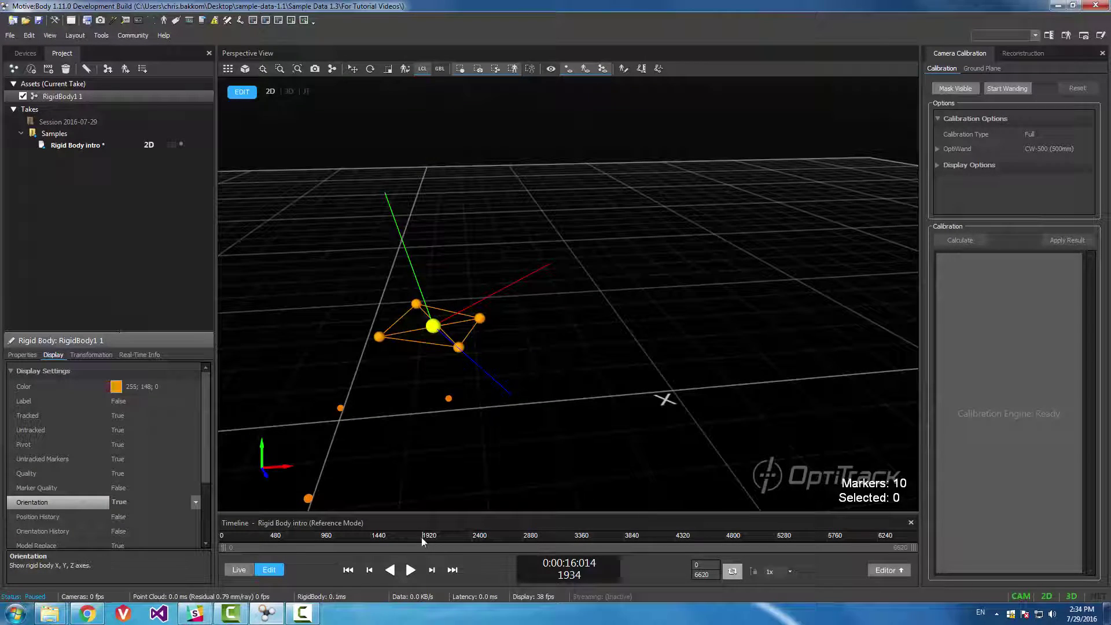
Step: Scrub the take to frame 2082 and reset the rigid body's axes to its current orientation
mouse_move(421, 537)
left_mouse_down()
mouse_move(393, 536)
mouse_move(441, 533)
left_mouse_up()
right_click_drag(659, 245, 636, 255)
scroll(636, 255, "up", 4)
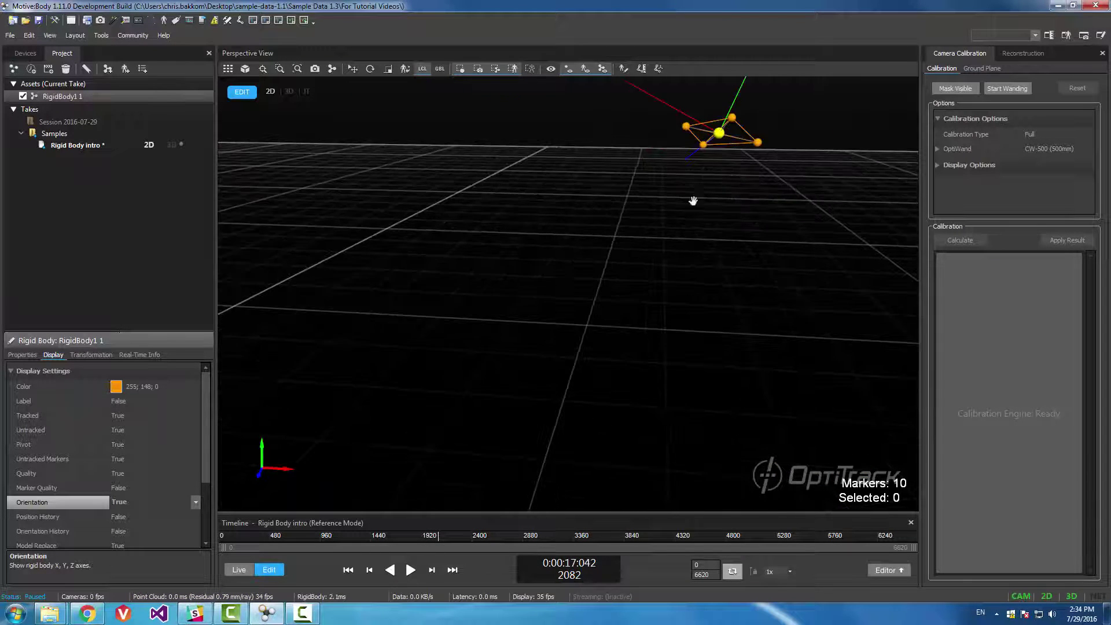
middle_click_drag(692, 201, 526, 329)
left_click(90, 354)
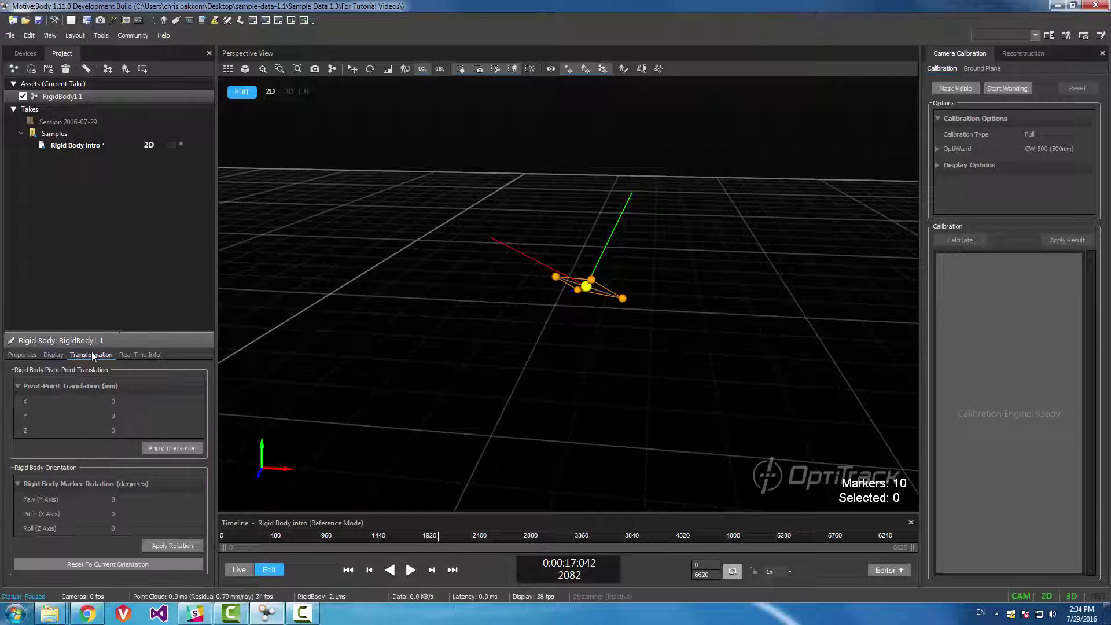
left_click(99, 564)
right_click_drag(510, 354, 606, 258)
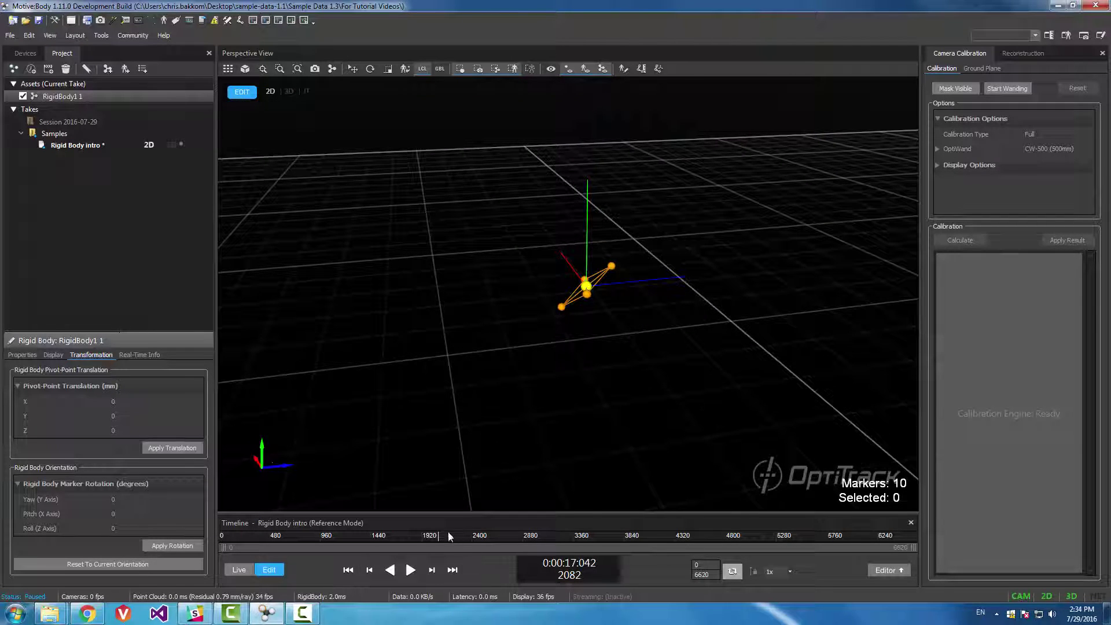
Step: Scrub the take through frame 2110 to frame 2181 to check how the reset axes follow the rigid body
left_click_drag(437, 537, 442, 537)
middle_click_drag(413, 424, 566, 340)
right_click_drag(565, 340, 538, 365)
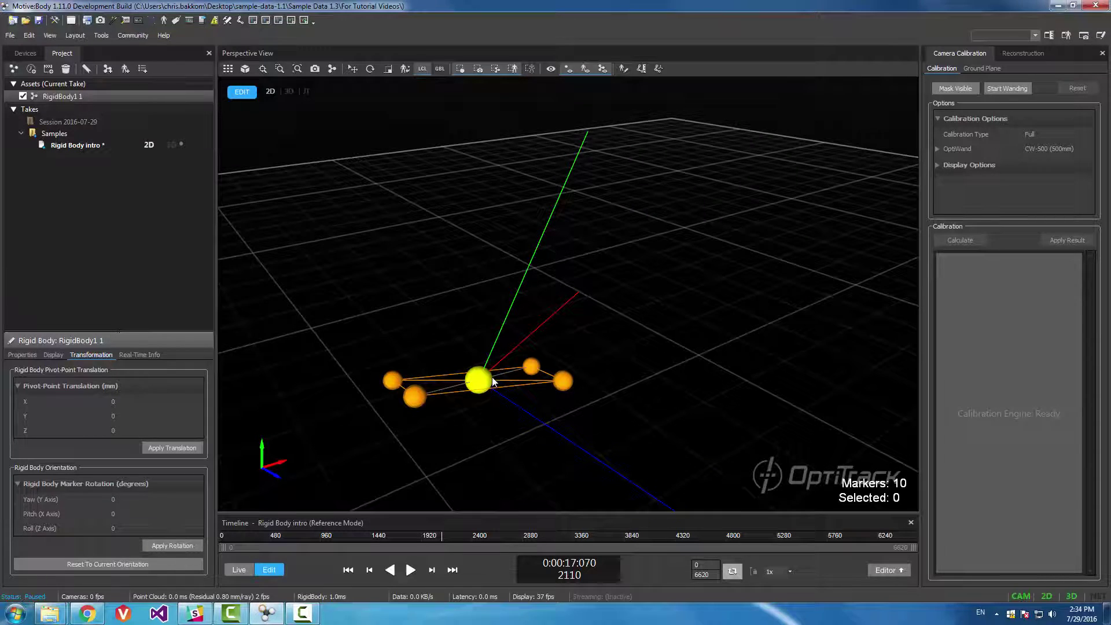
right_click_drag(716, 322, 642, 359)
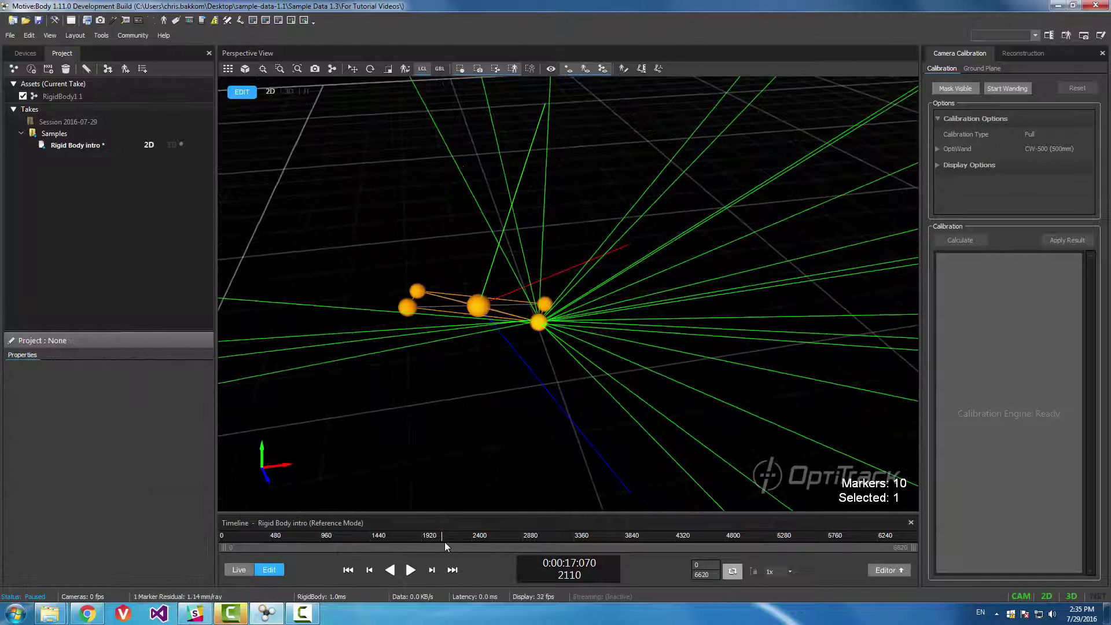
left_click_drag(444, 542, 450, 540)
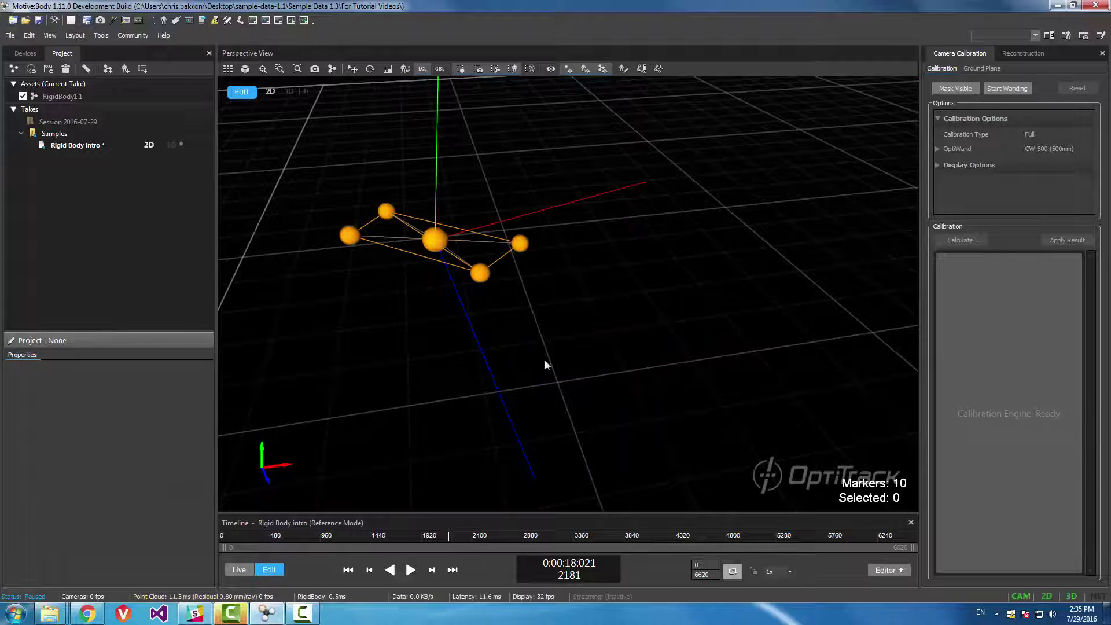
right_click_drag(544, 359, 556, 280)
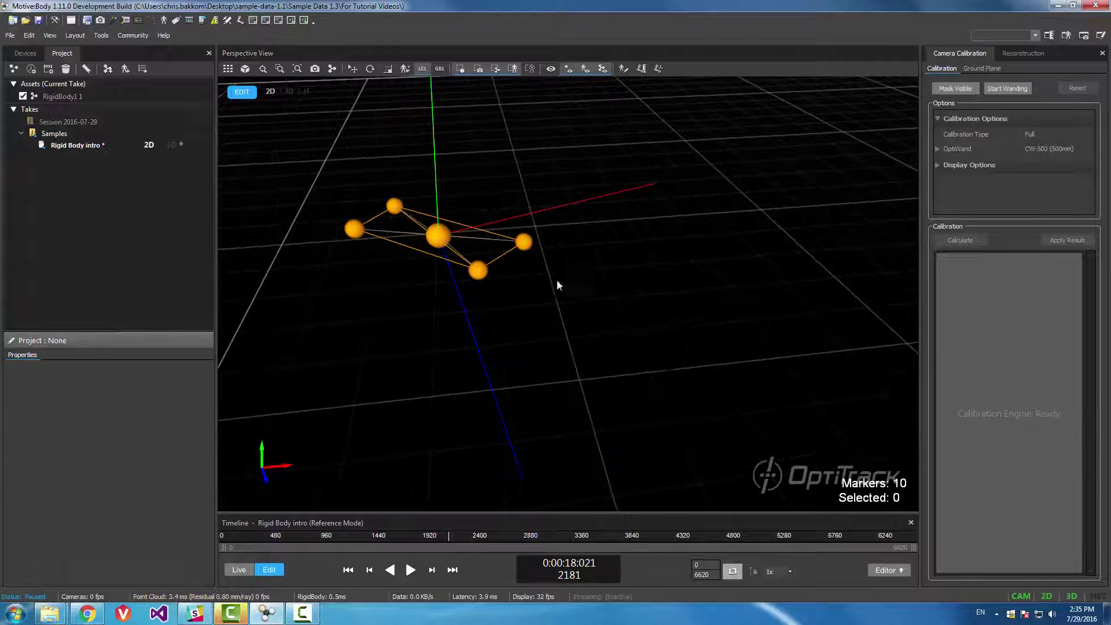
Step: Set the rigid body's pivot point to its marker nearest the blue axis line
left_click(443, 234)
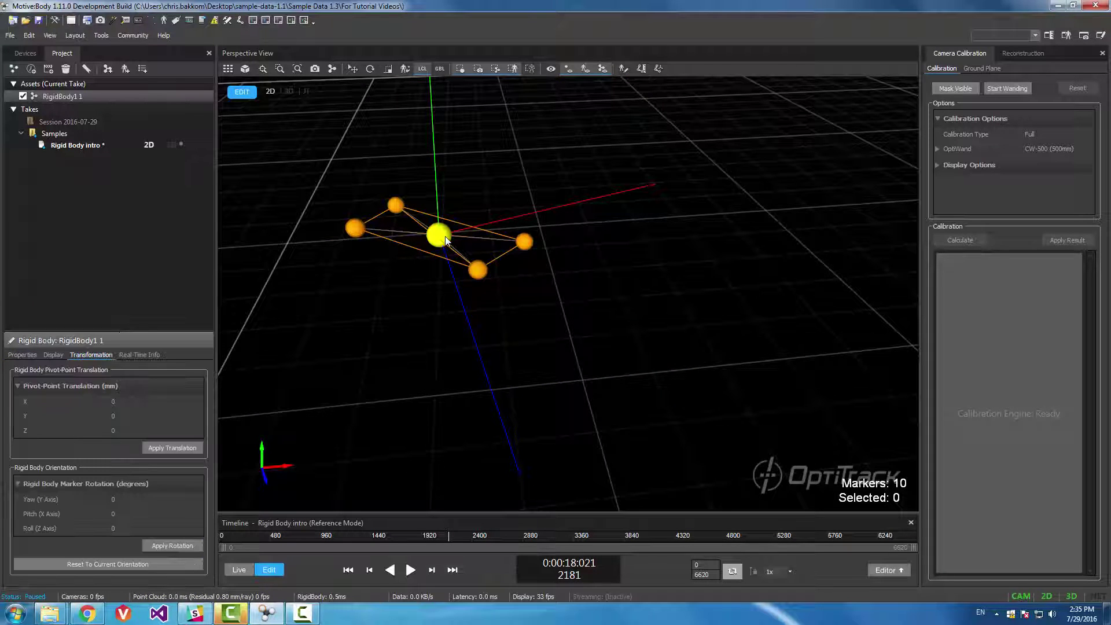
left_click(477, 270)
right_click(478, 271)
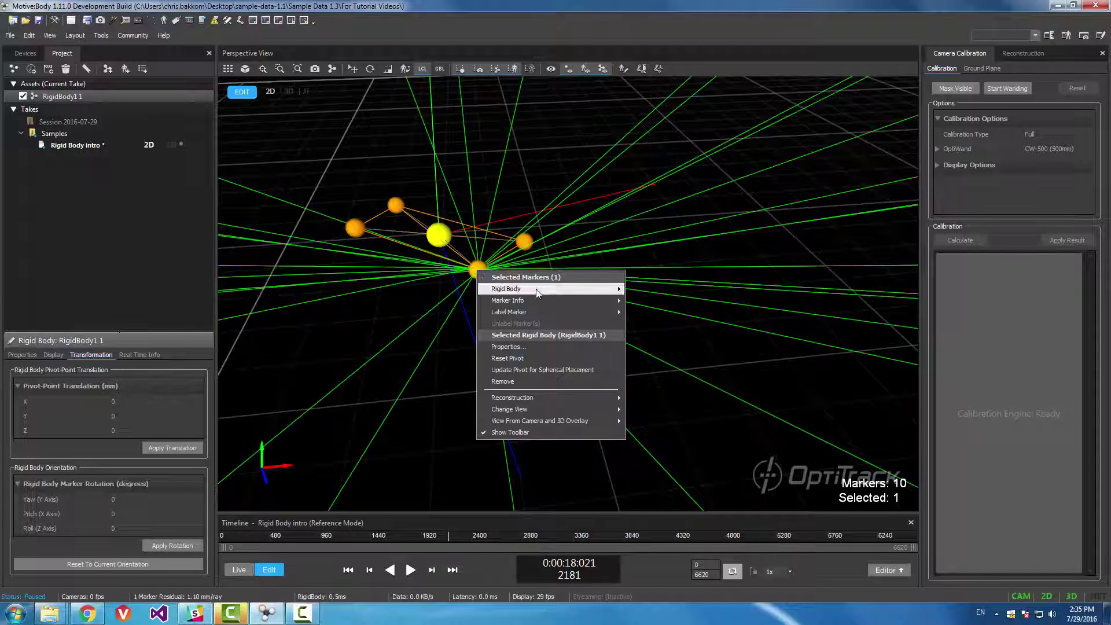
mouse_move(538, 292)
left_click(682, 320)
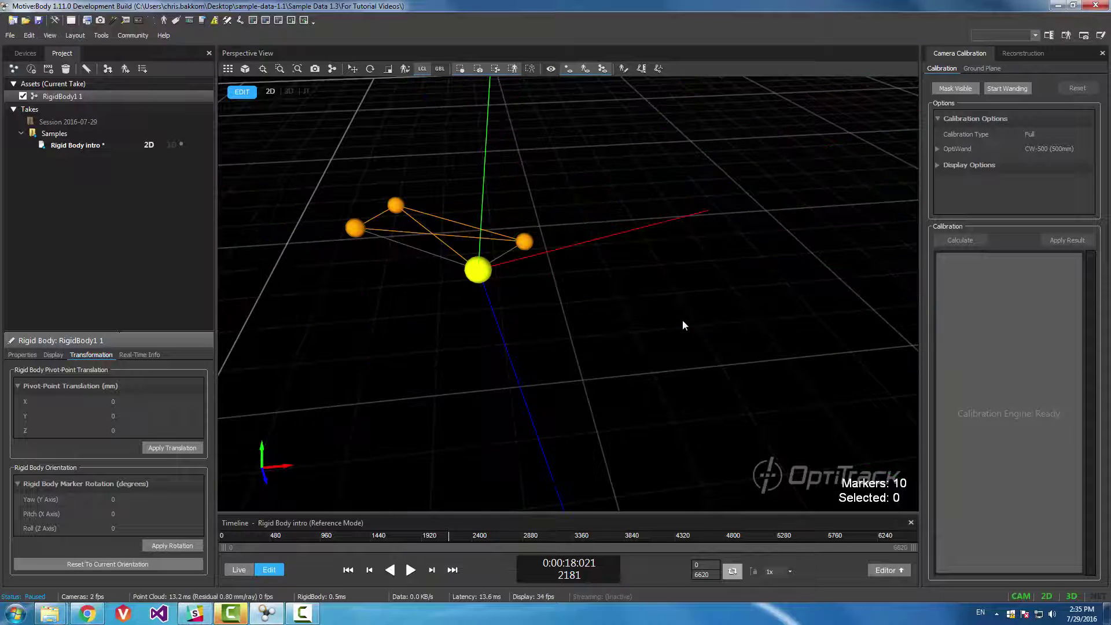
right_click_drag(620, 272, 496, 259)
scroll(553, 269, "down", 5)
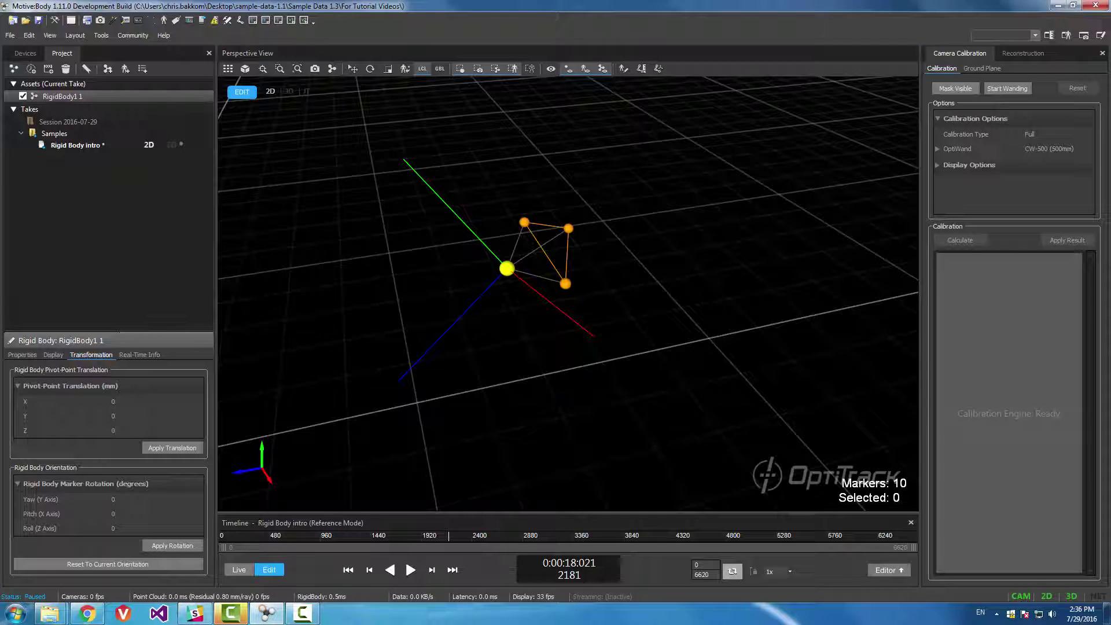
Step: Translate the rigid body's pivot point by 50 mm in X
right_click_drag(565, 313, 549, 252)
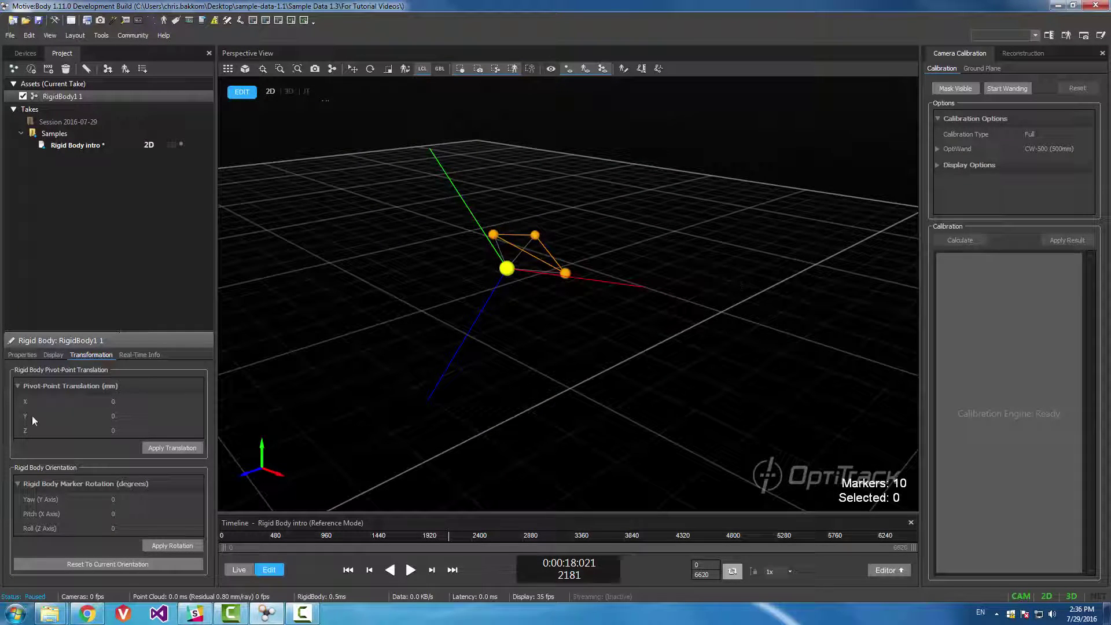
left_click(114, 404)
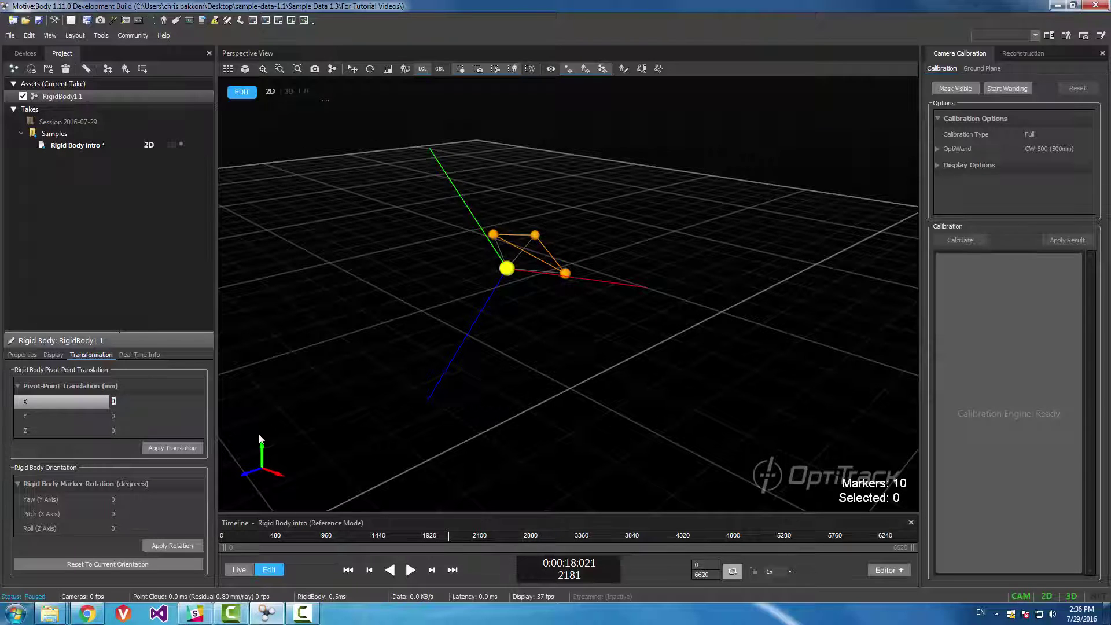
type("50")
left_click(174, 449)
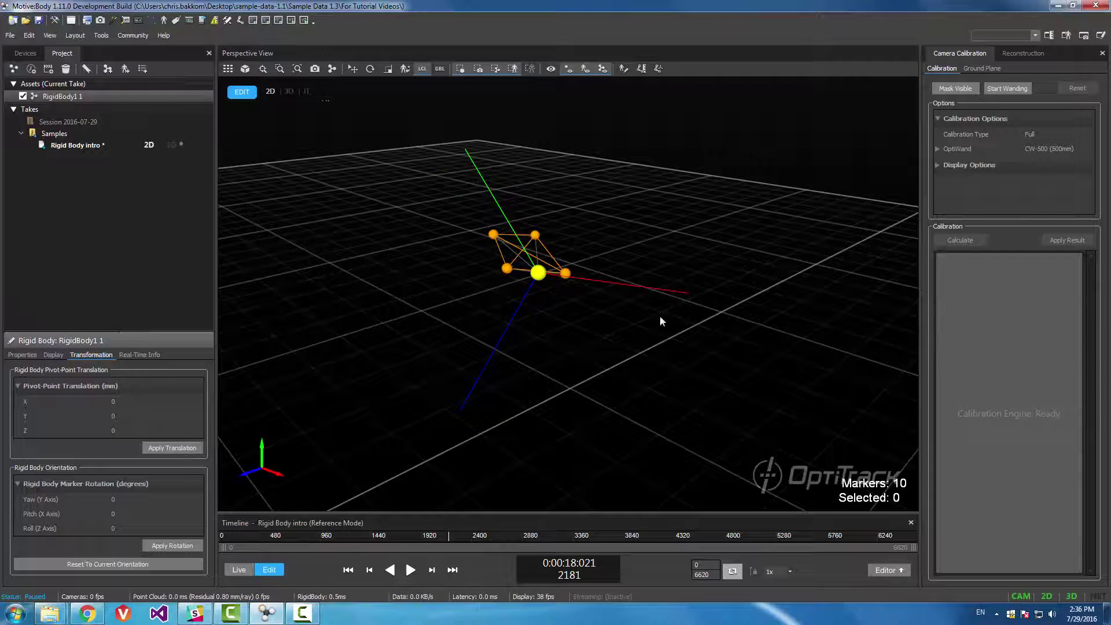
Step: Translate the rigid body's pivot point by 50 mm in Z
scroll(540, 282, "up", 5)
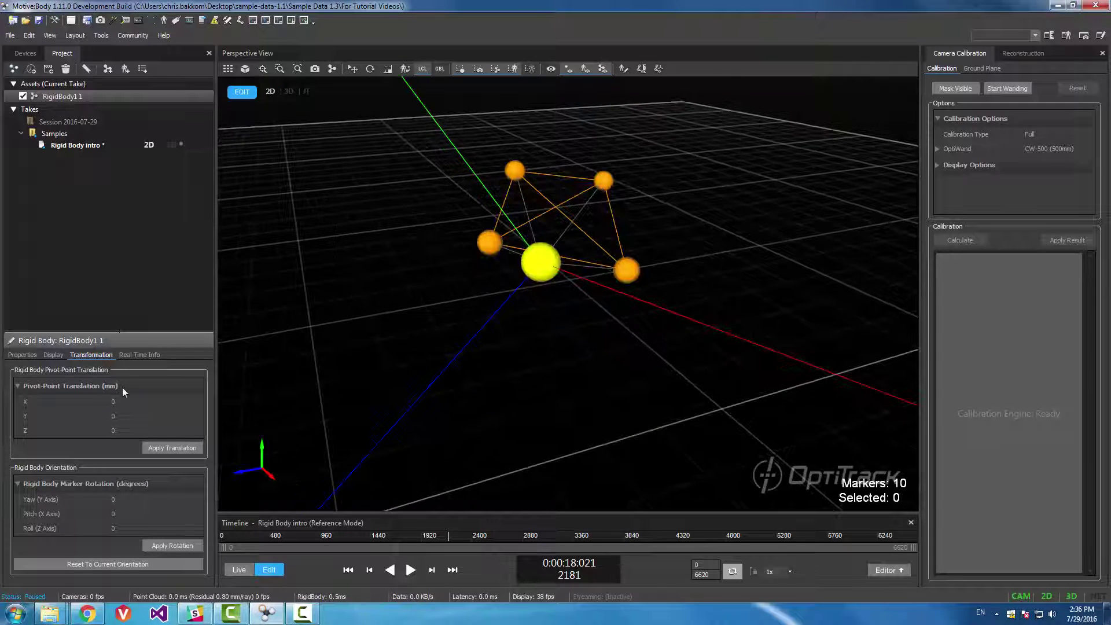
right_click_drag(564, 262, 584, 272)
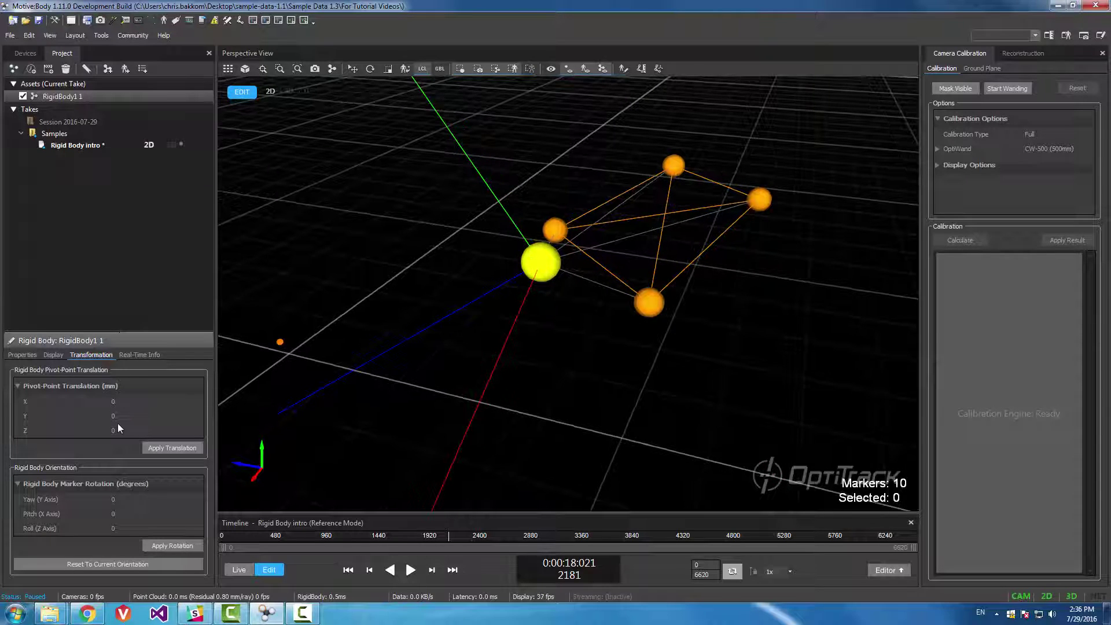
left_click(132, 416)
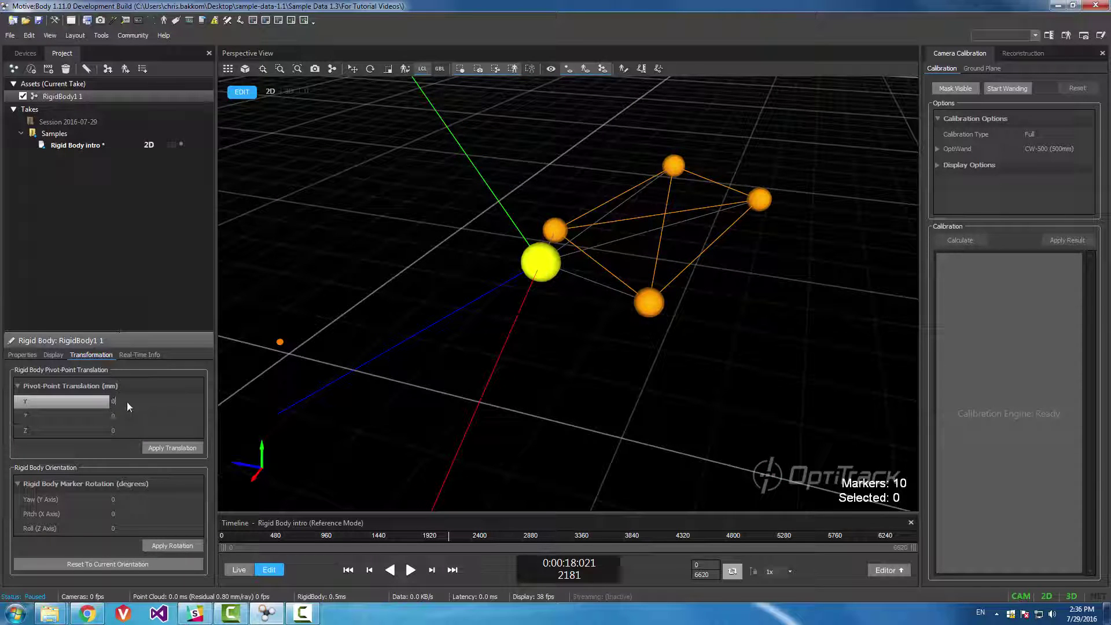
left_click(129, 429)
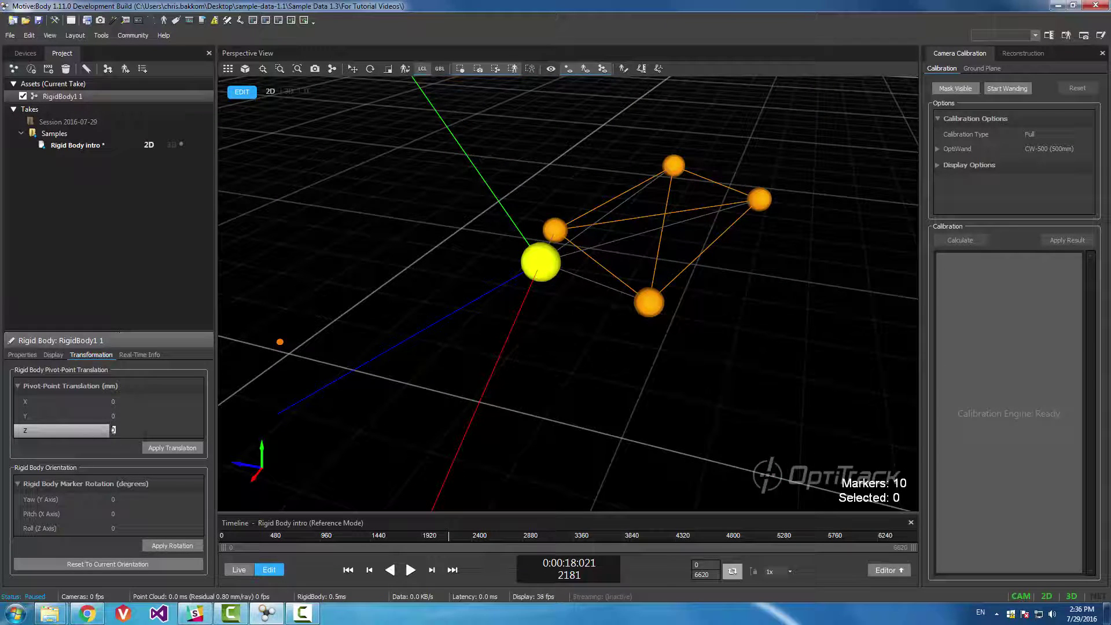
type("50")
left_click(163, 448)
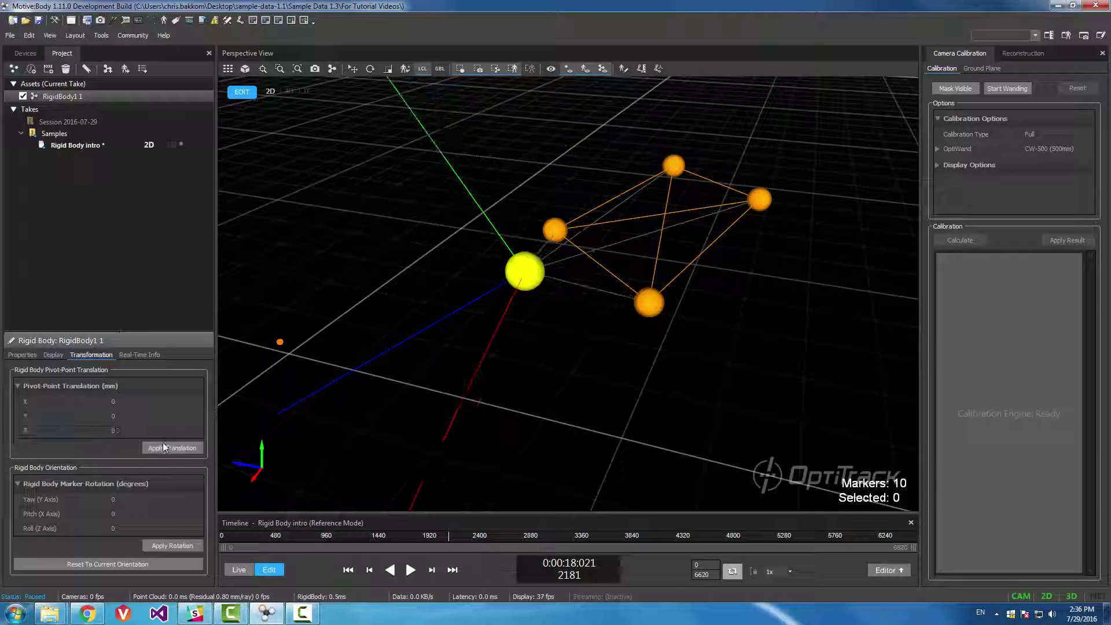
Step: Translate the rigid body's pivot point along Y, away from its markers
left_click(130, 414)
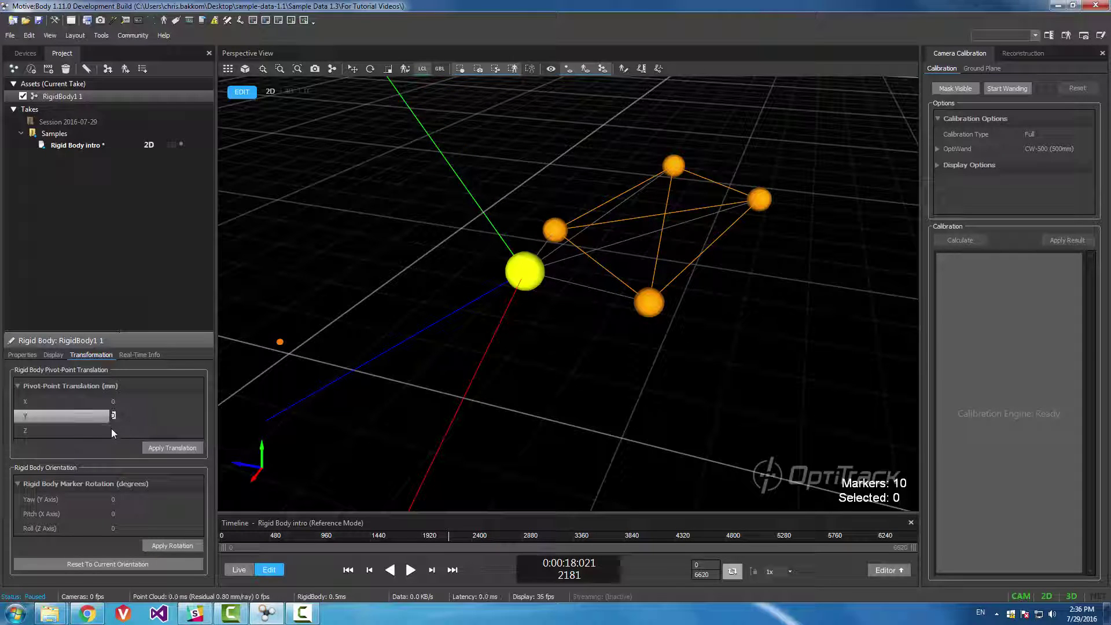
left_click(179, 452)
right_click_drag(522, 297, 483, 249)
middle_click_drag(424, 173, 459, 227)
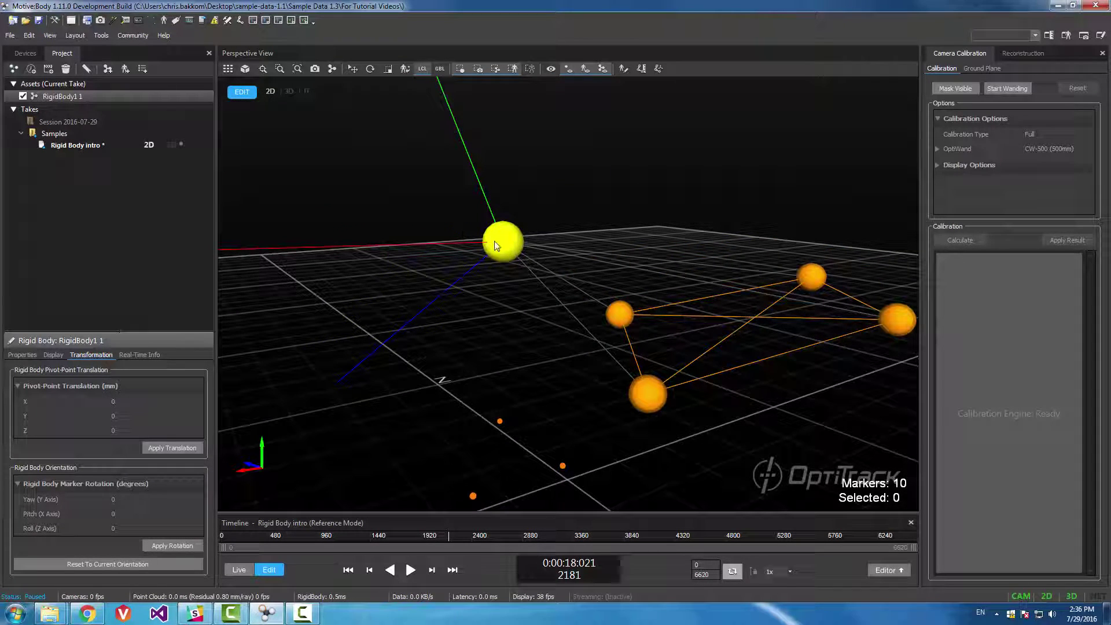
scroll(549, 321, "down", 3)
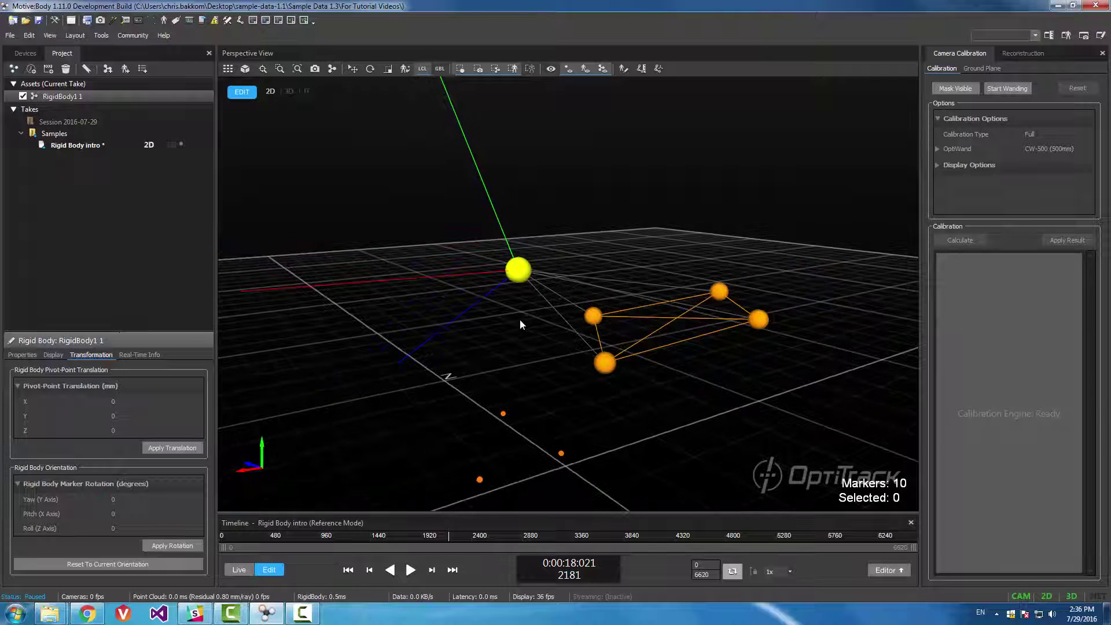
Step: Rotate the rigid body's orientation by 90 degrees in pitch about the X axis and inspect its axes
left_click(127, 515)
type("90")
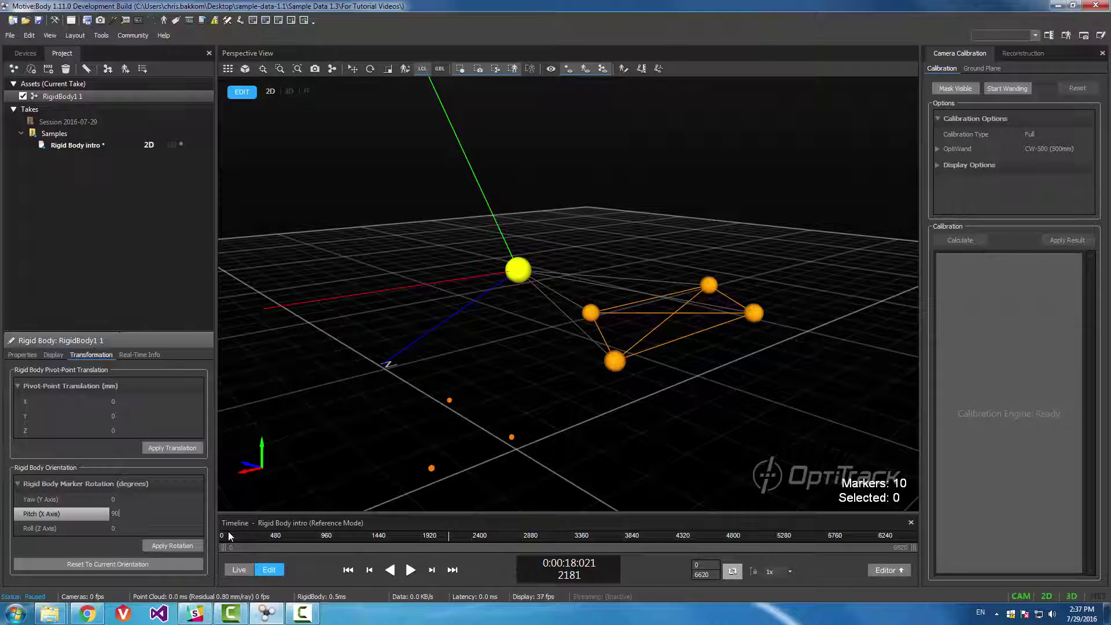
key("Return")
left_click(161, 545)
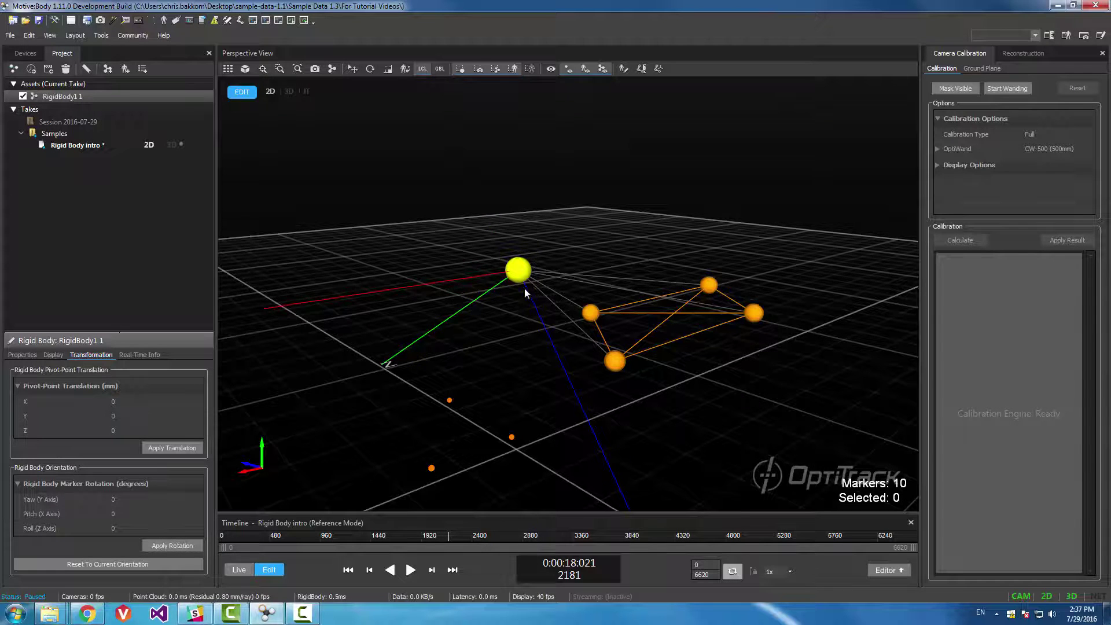
mouse_move(524, 288)
right_mouse_down()
mouse_move(509, 289)
mouse_move(539, 228)
mouse_move(588, 325)
mouse_move(519, 290)
right_mouse_up()
right_click_drag(604, 281, 598, 302)
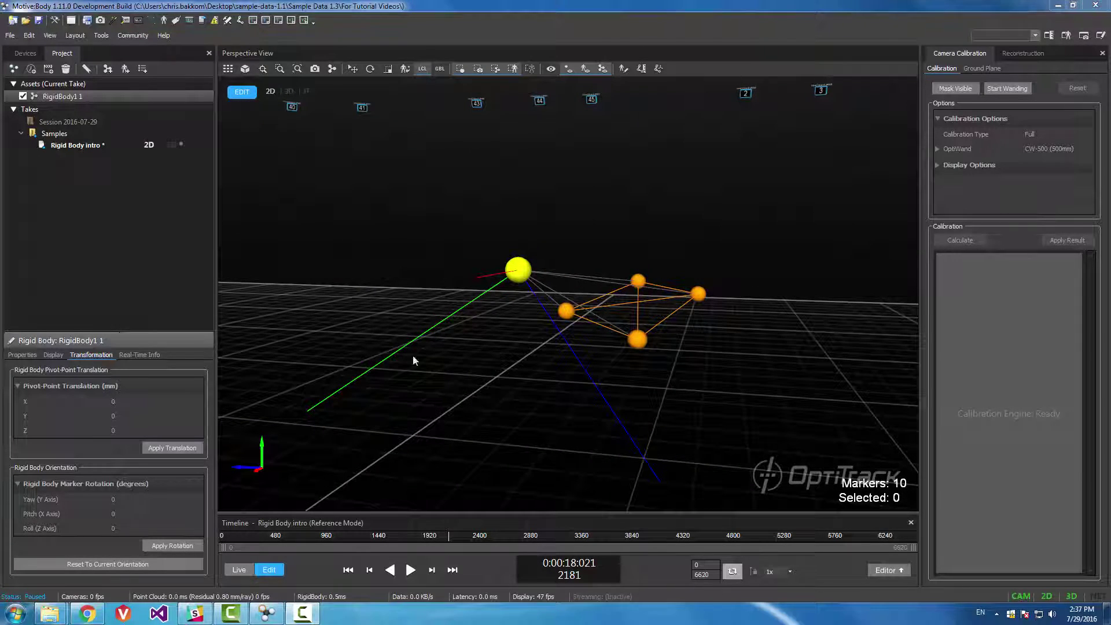
right_click_drag(458, 318, 682, 265)
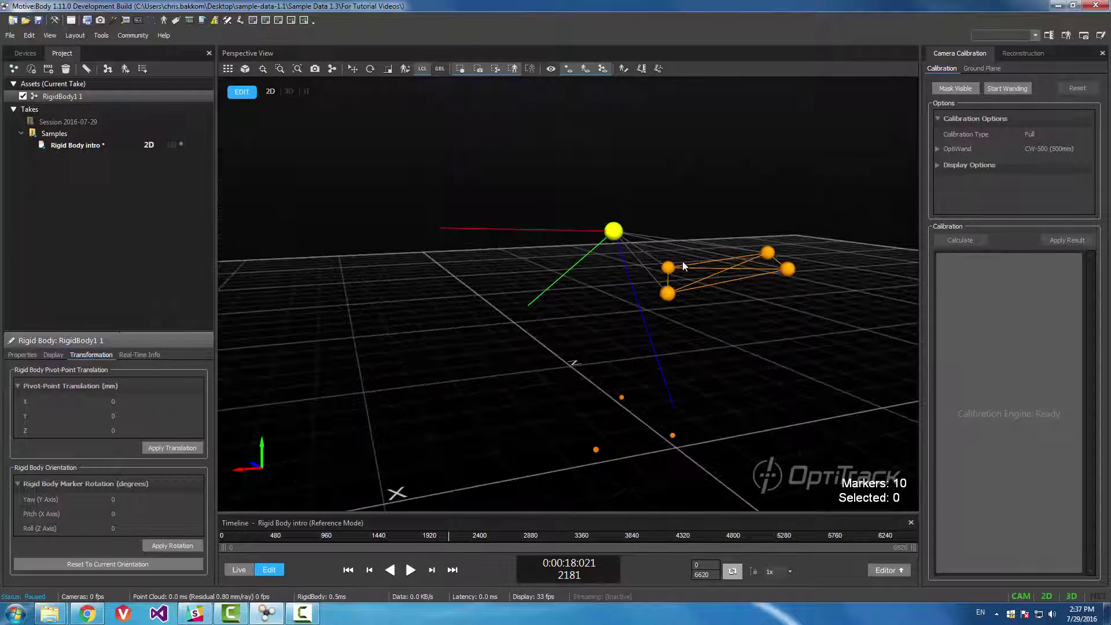
right_click_drag(524, 248, 523, 251)
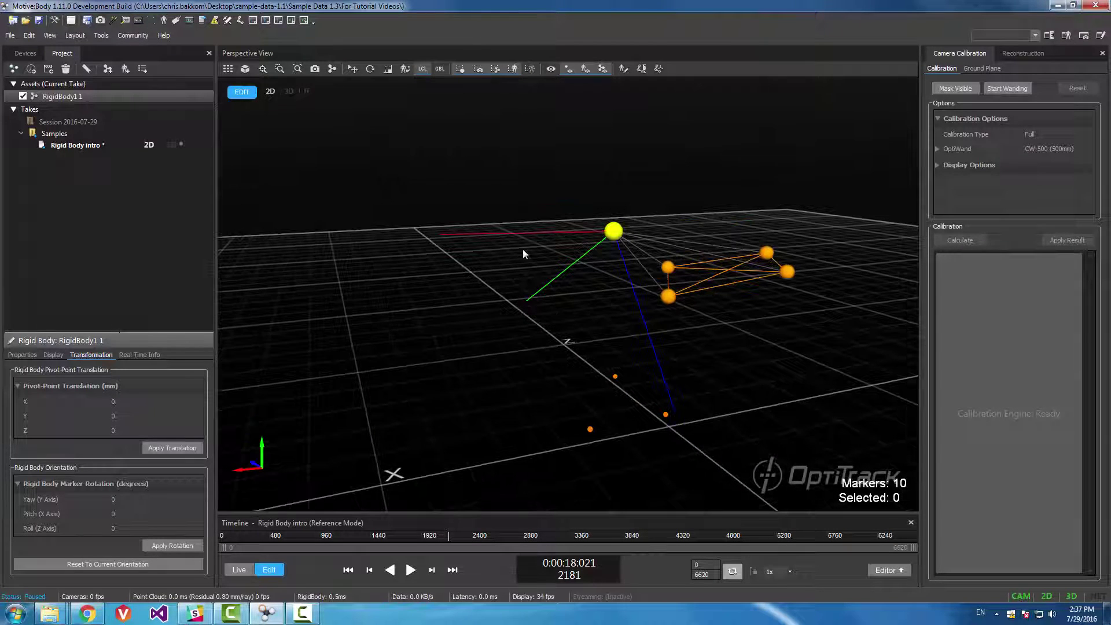
Step: Switch the Rigid Body intro take to its recorded 3D data and scrub to frame 2214 to check the rigid body
left_click(168, 145)
scroll(585, 190, "down", 5)
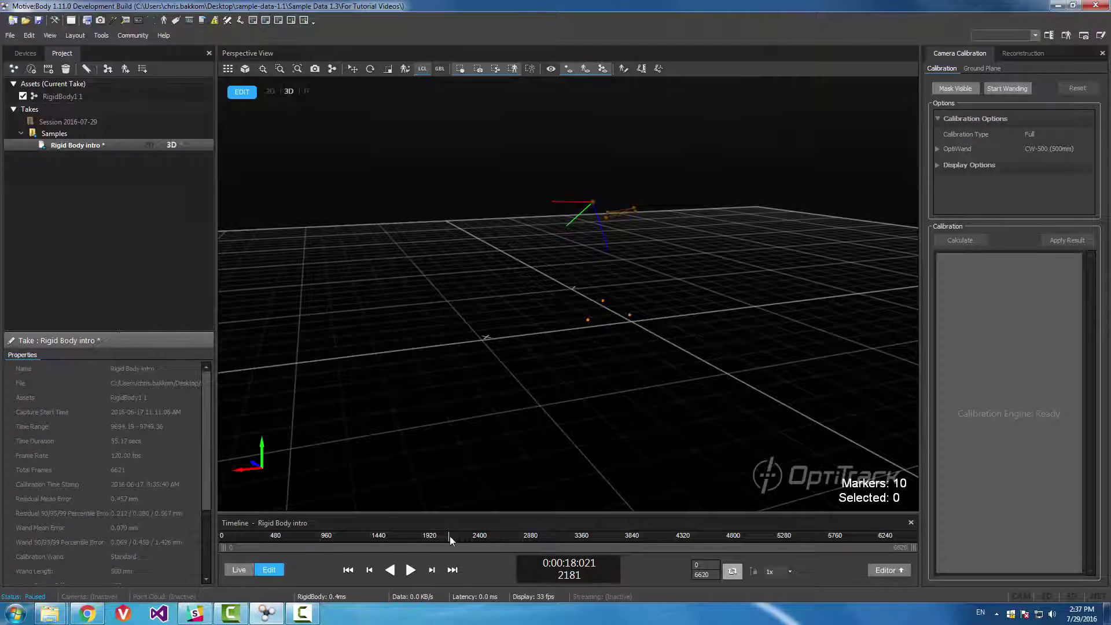
left_click_drag(449, 535, 456, 534)
right_click_drag(482, 269, 540, 277)
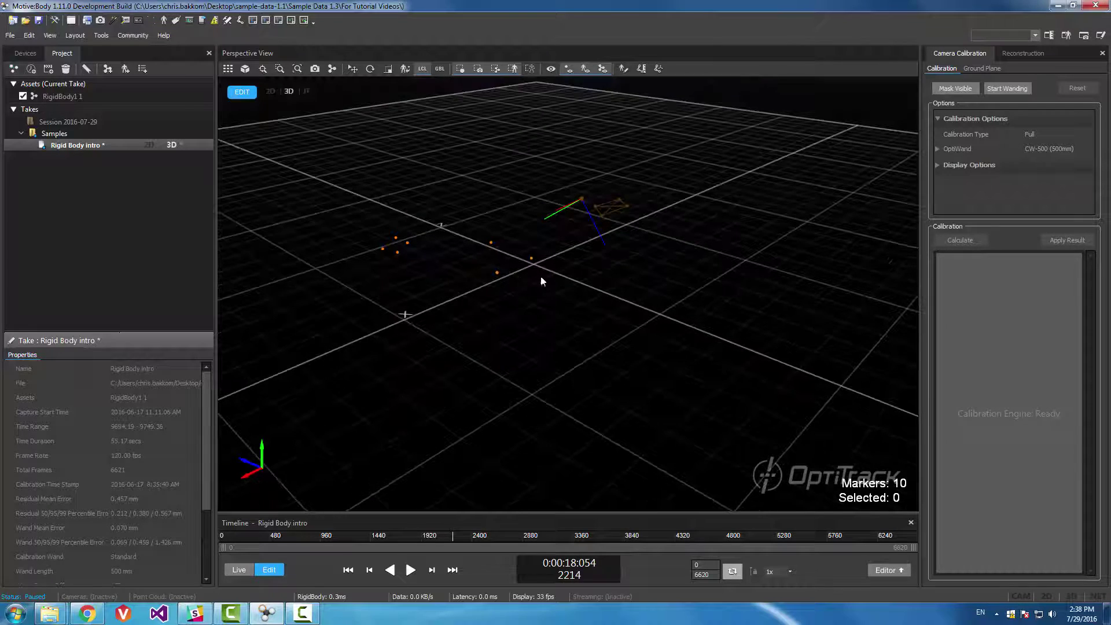
middle_click_drag(385, 255, 399, 286)
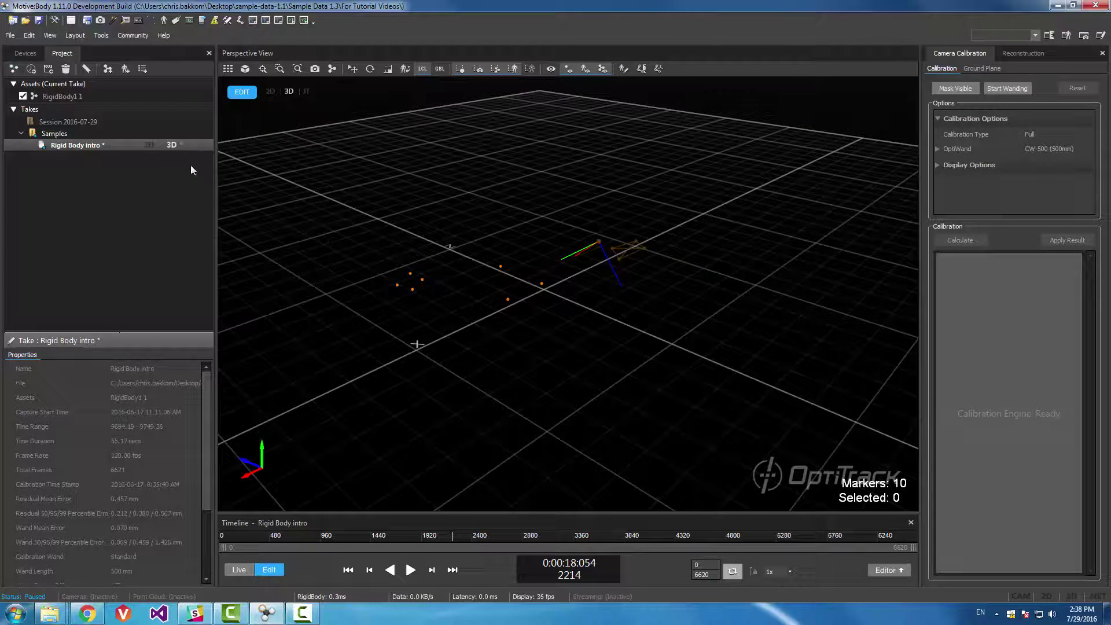
right_click_drag(609, 260, 368, 193)
Step: Switch the take to 2D data and examine the rigid body and its pivot point at frame 2214
left_click(149, 144)
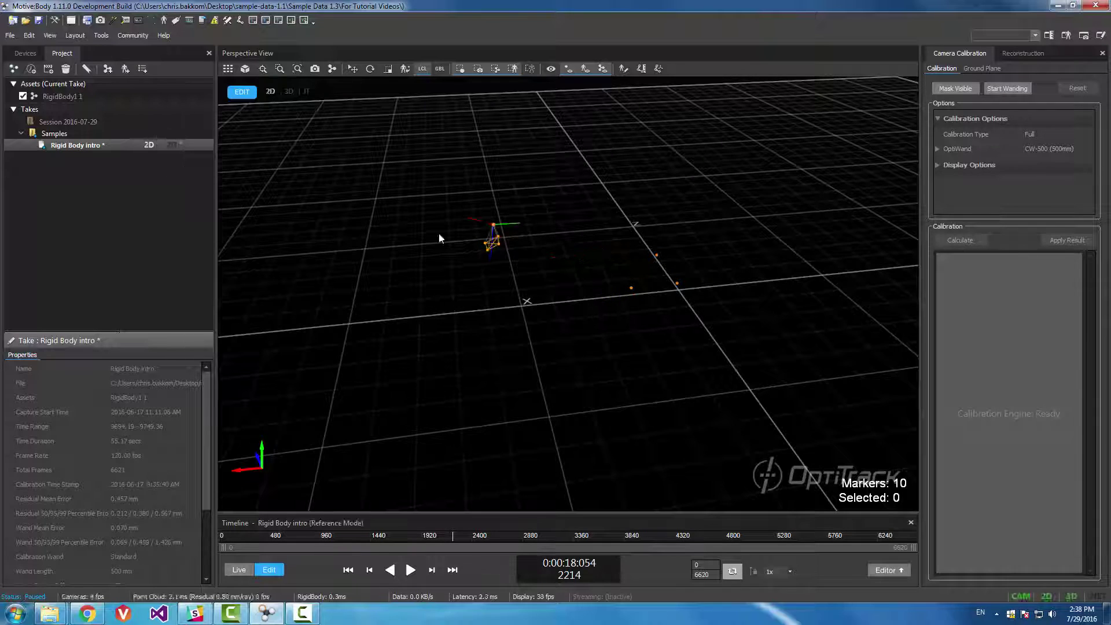
right_click_drag(502, 264, 442, 272)
scroll(442, 272, "up", 5)
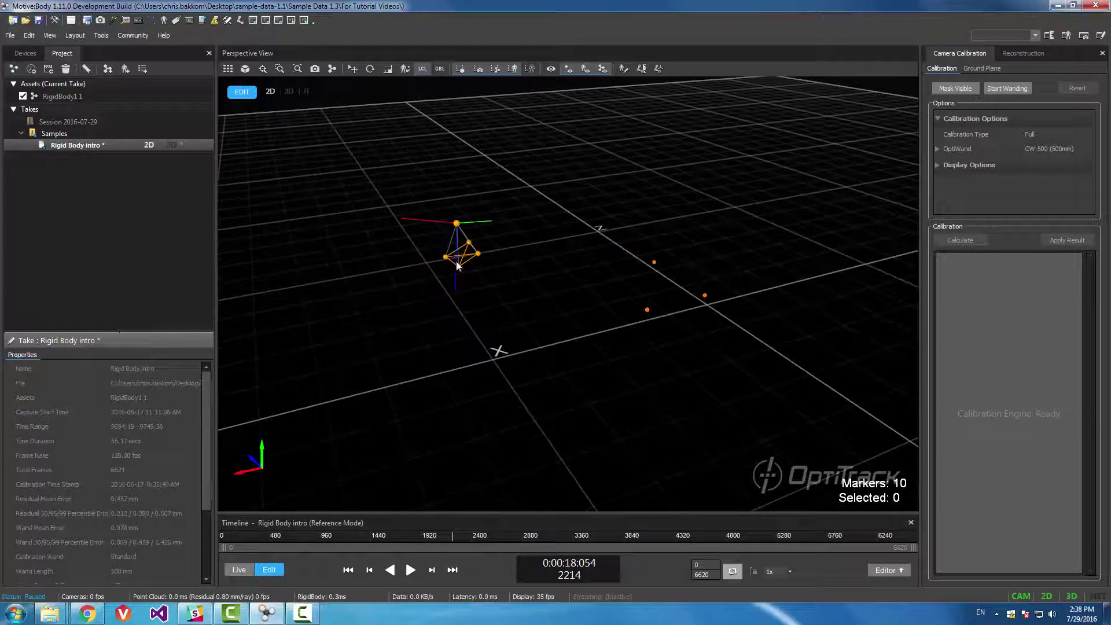
middle_click_drag(442, 271, 600, 255)
right_click_drag(600, 255, 627, 242)
middle_click_drag(627, 242, 632, 234)
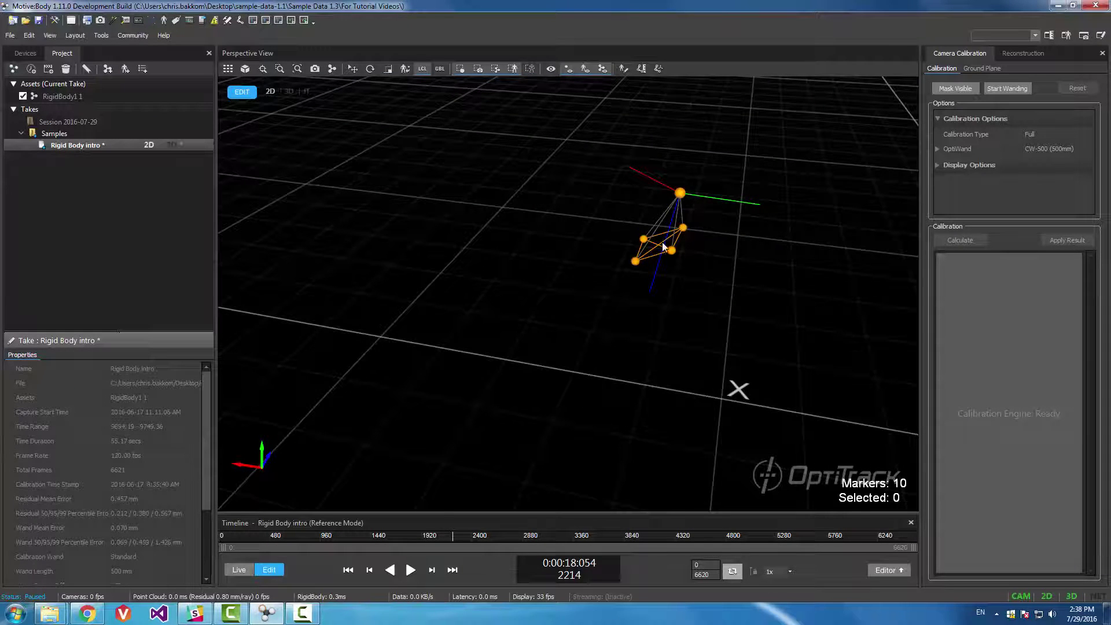
scroll(673, 252, "down", 10)
right_click_drag(730, 259, 763, 258)
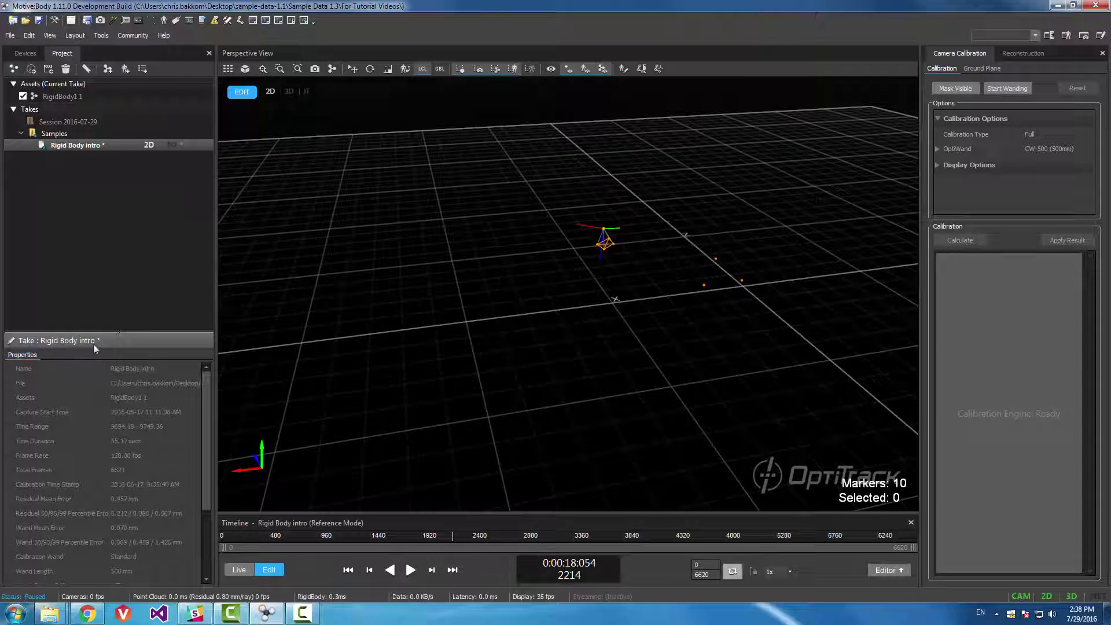
Step: Select the RigidBody1 1 asset and return the take to its recorded 3D data
left_click(70, 95)
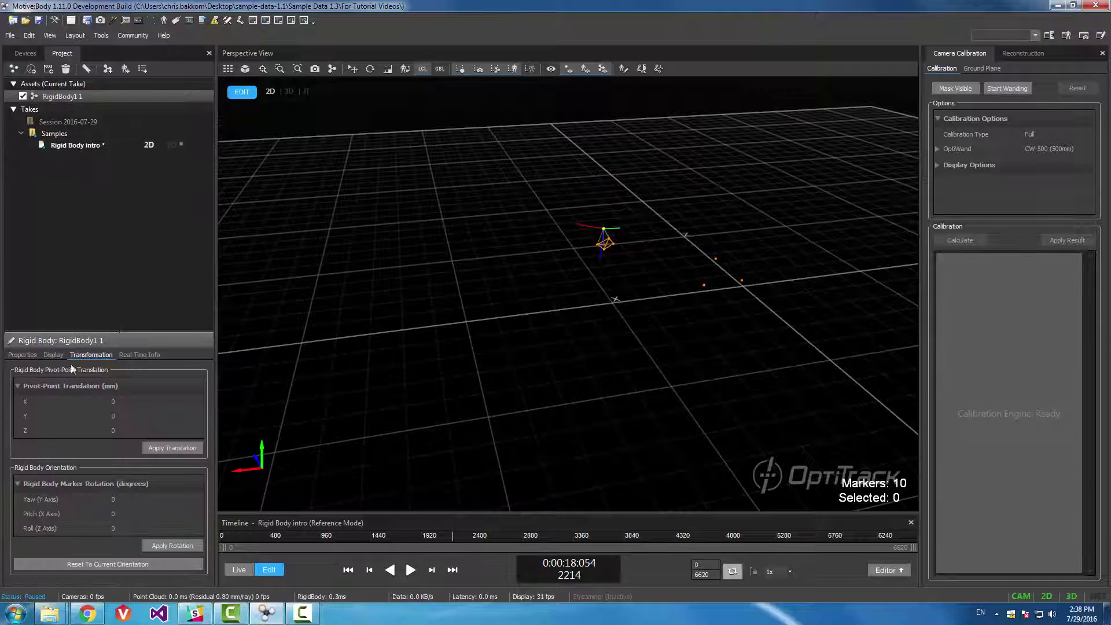
right_click_drag(602, 293, 622, 282)
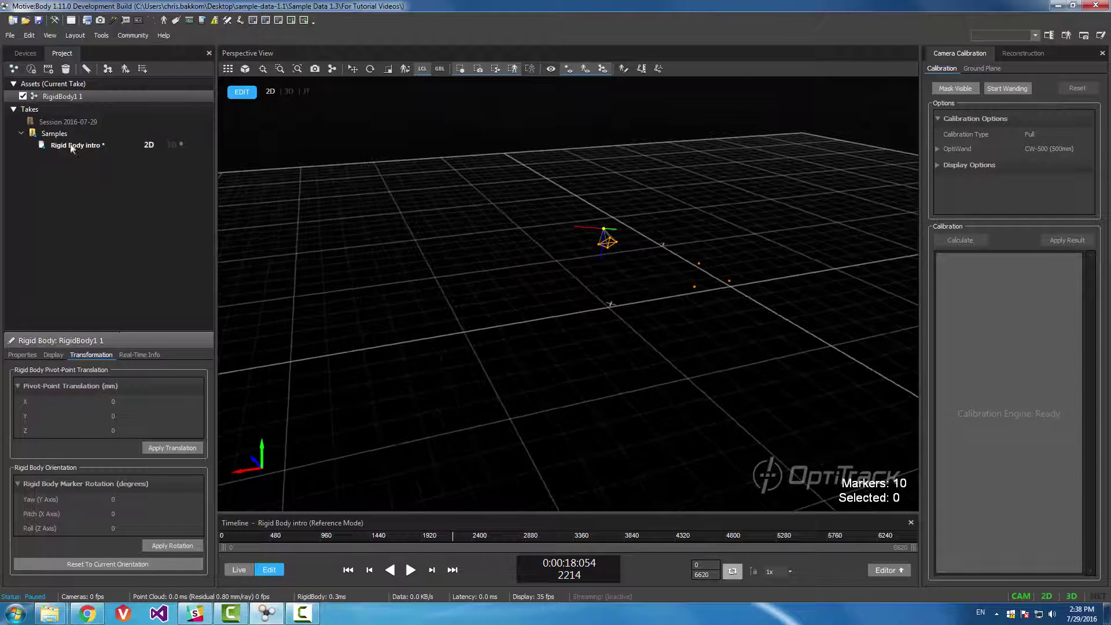
left_click(172, 144)
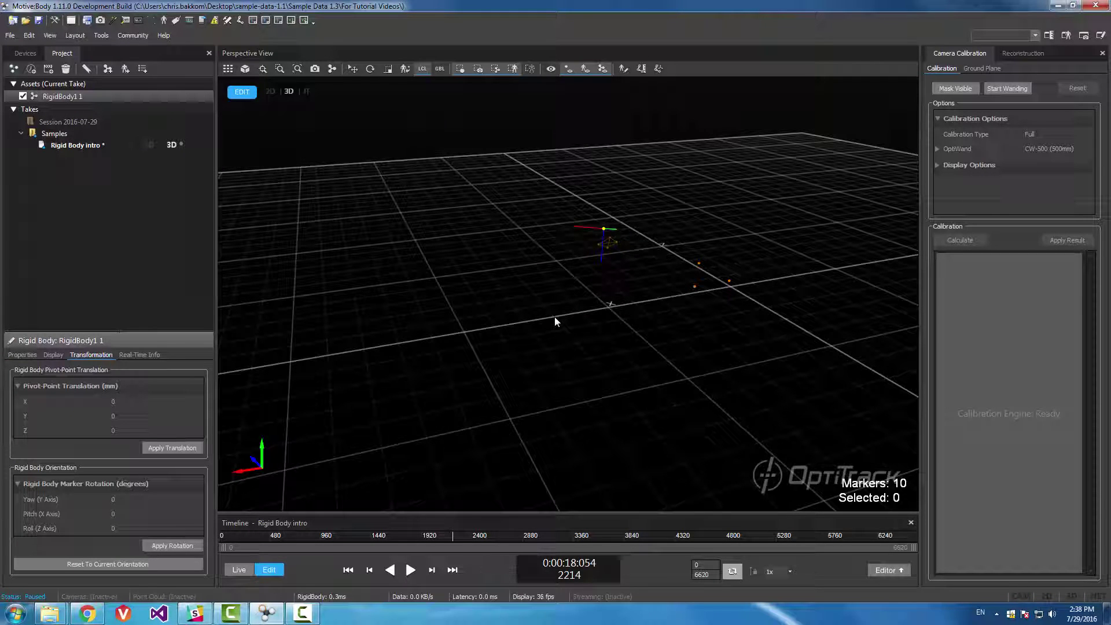
right_click(85, 144)
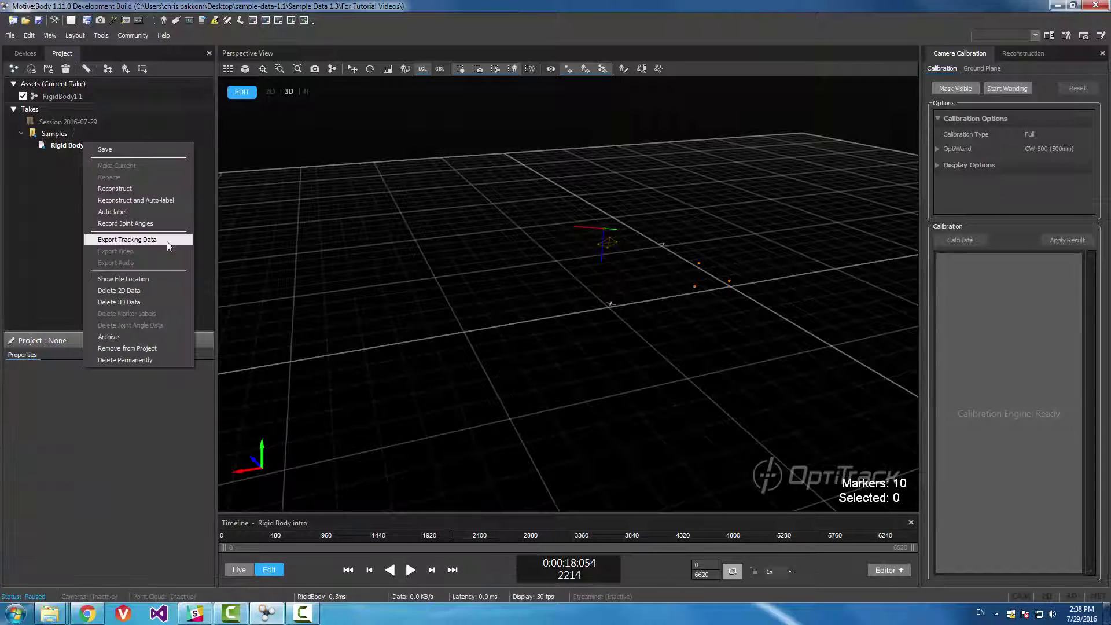
left_click(159, 213)
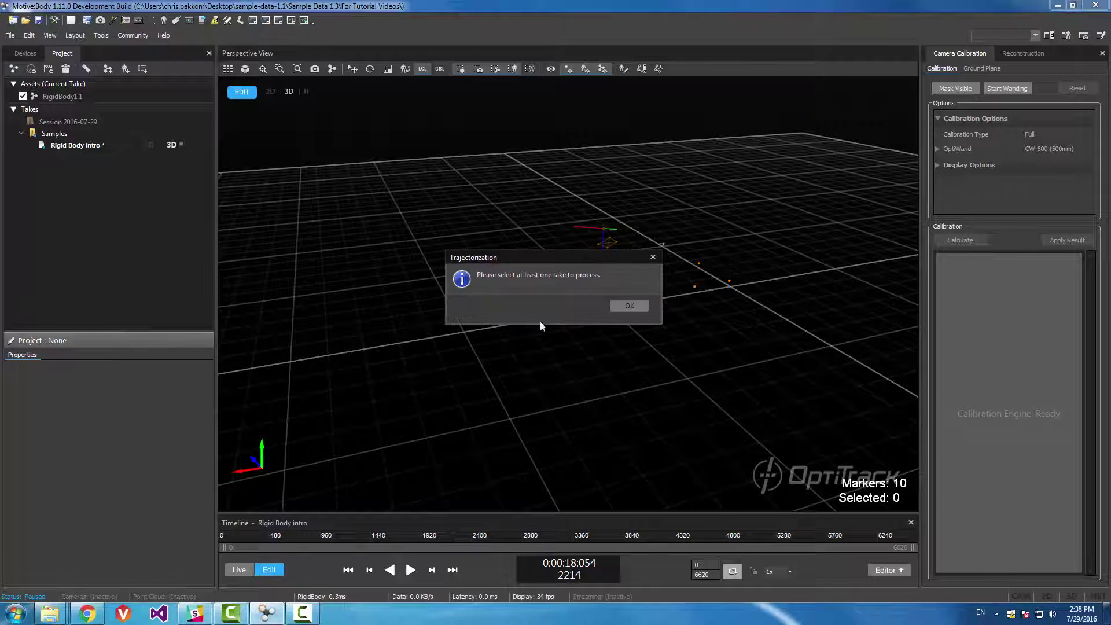
left_click(640, 310)
Step: Reconstruct and auto-label the Rigid Body intro take
left_click(79, 146)
right_click(78, 146)
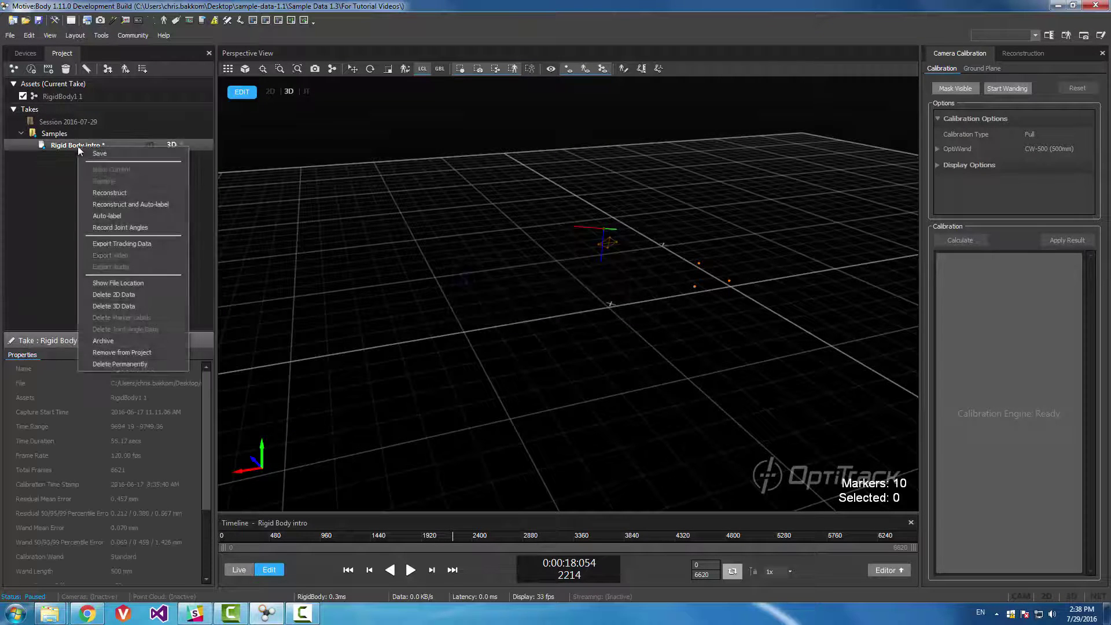
left_click(126, 205)
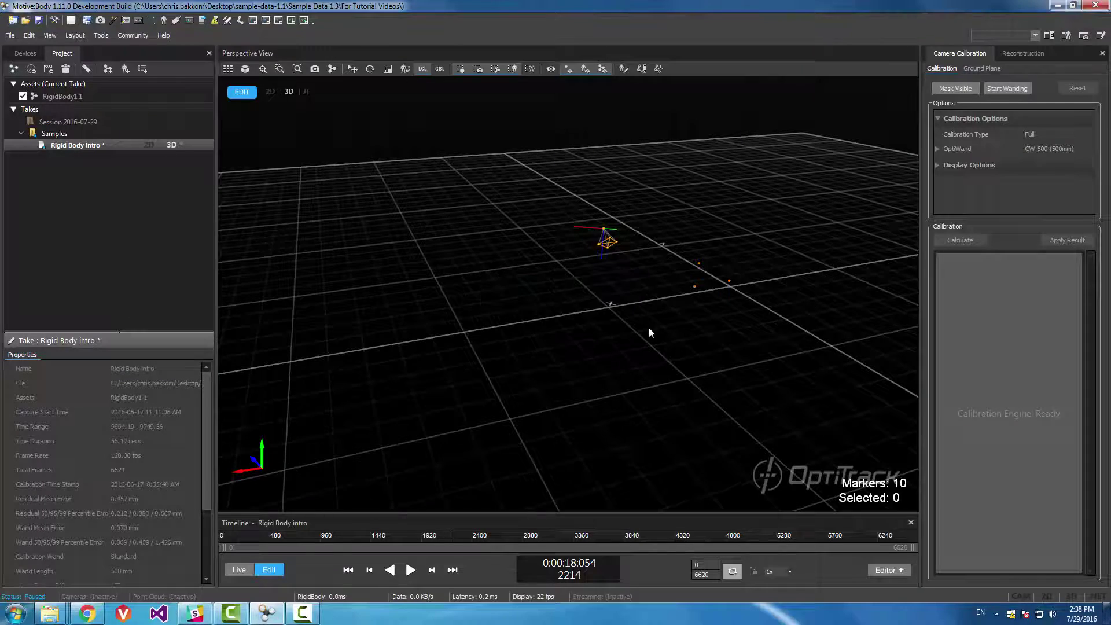
Step: Scrub the reprocessed take to frame 2219 to check how the rigid body tracks
mouse_move(630, 285)
right_mouse_down()
mouse_move(602, 278)
mouse_move(632, 278)
right_mouse_up()
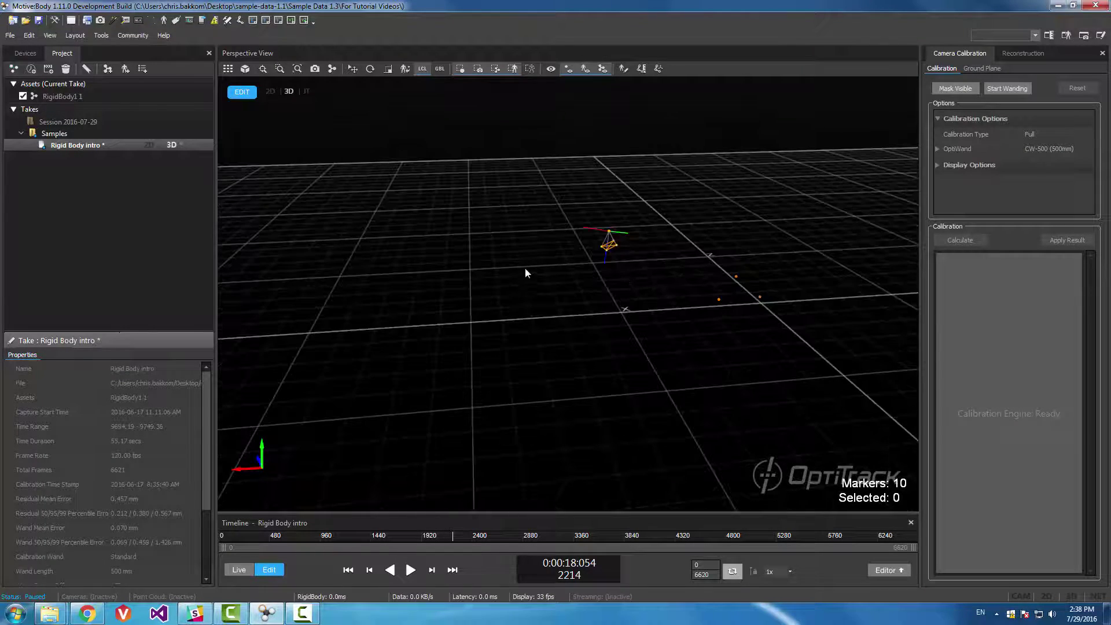
right_click_drag(525, 273, 625, 300)
mouse_move(448, 539)
left_mouse_down()
mouse_move(464, 536)
mouse_move(453, 534)
left_mouse_up()
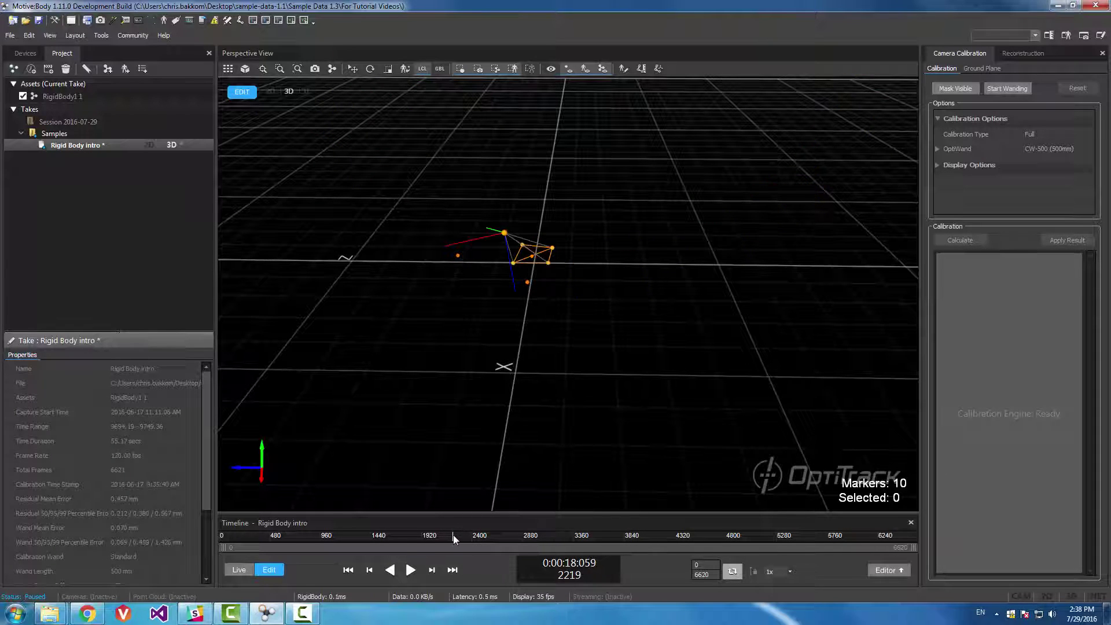